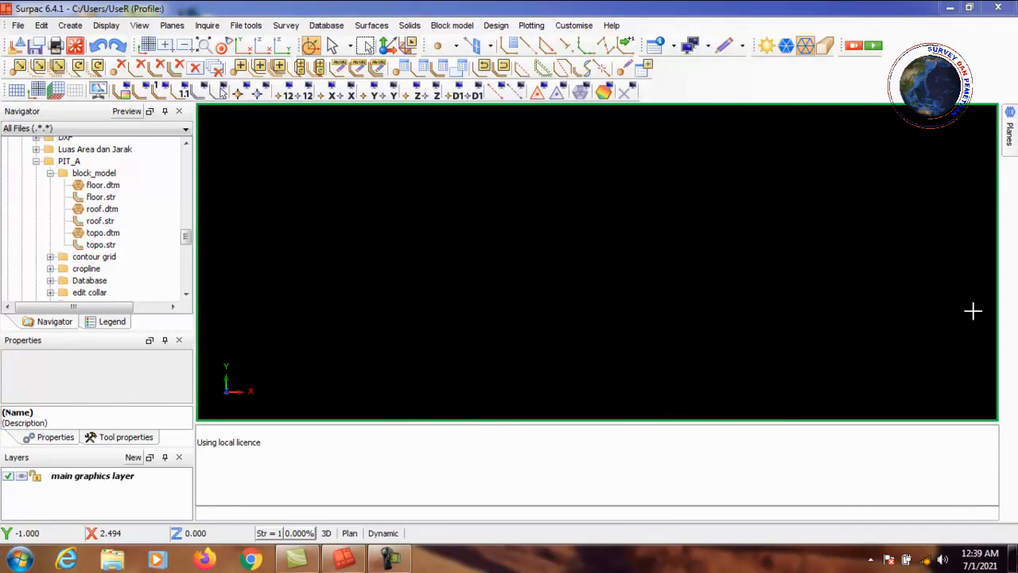
Step: Set the block_model folder inside PIT_A as the work directory
{"action": "left_click", "coordinate": [93, 175]}
{"action": "right_click", "coordinate": [95, 176]}
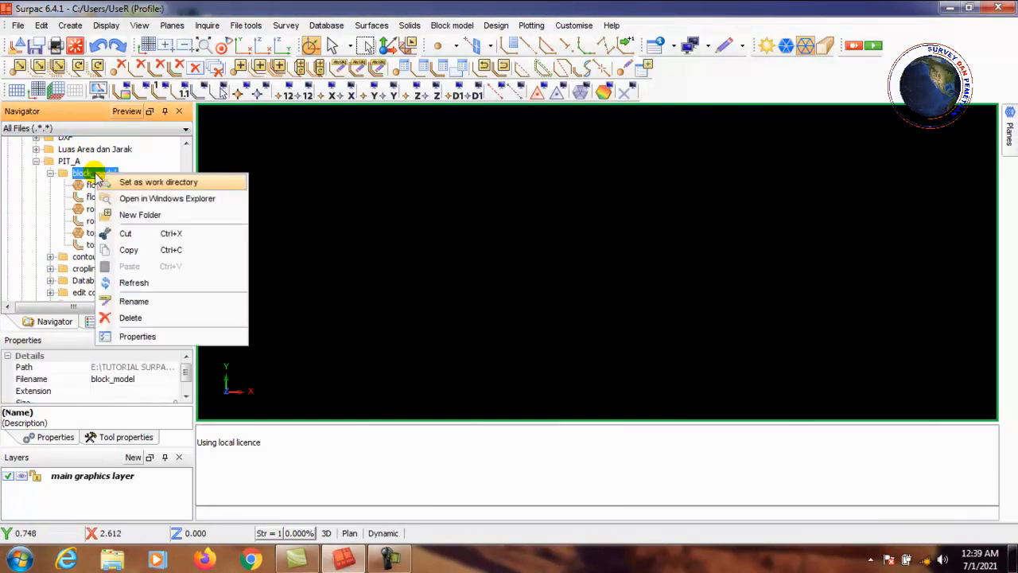
{"action": "left_click", "coordinate": [135, 184]}
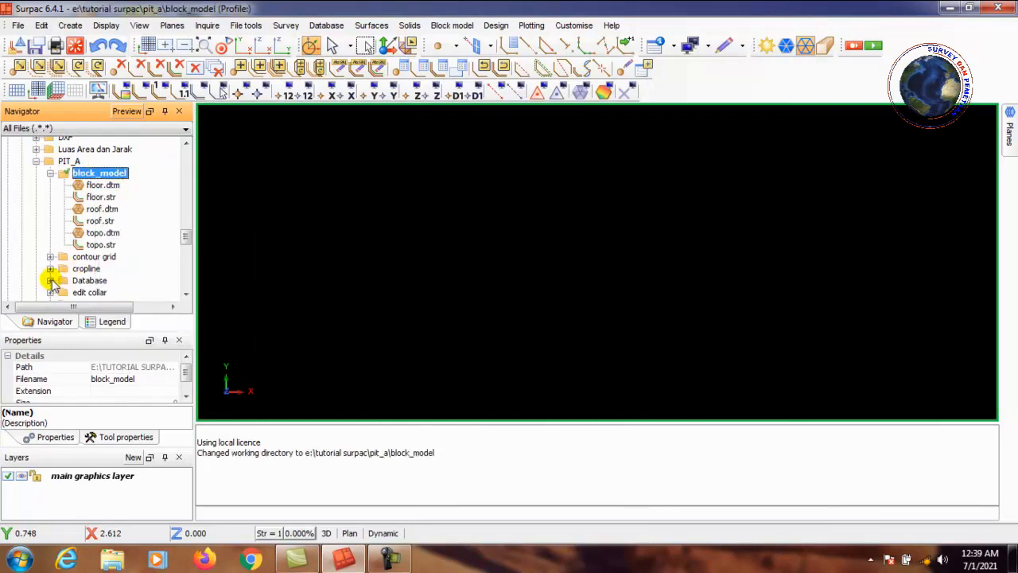
Step: Connect database_latihan.ddb from the Database folder and run the drill_hole.tcl macro to display the drill holes
{"action": "left_click", "coordinate": [50, 280]}
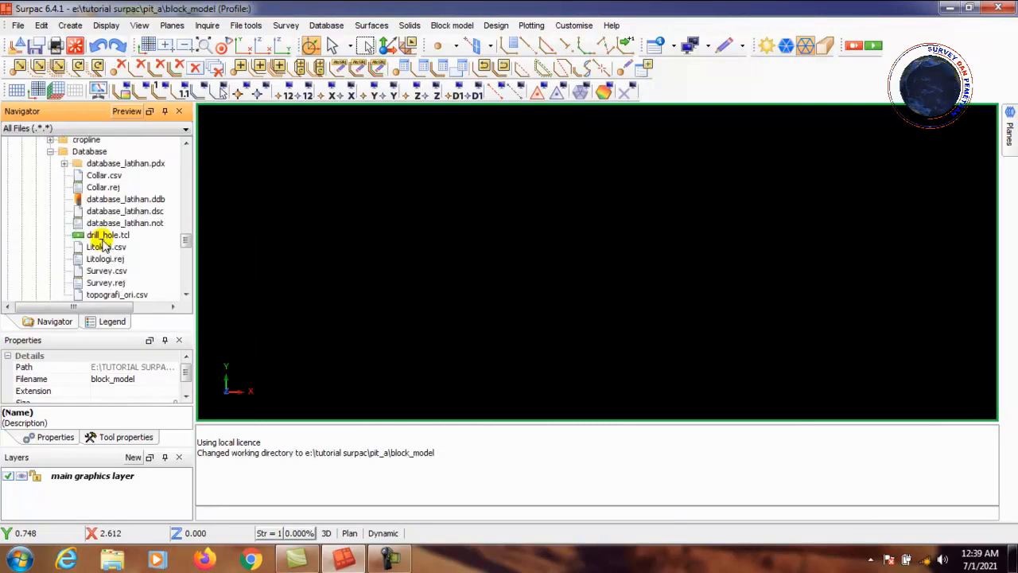
{"action": "double_click", "coordinate": [116, 203]}
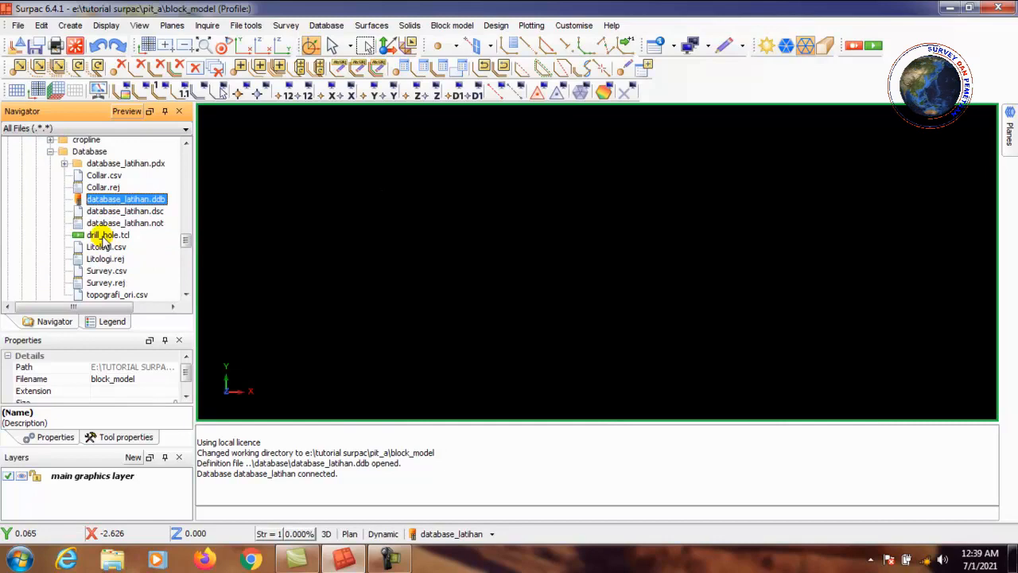
{"action": "left_click_drag", "start_coordinate": [103, 237], "coordinate": [350, 251]}
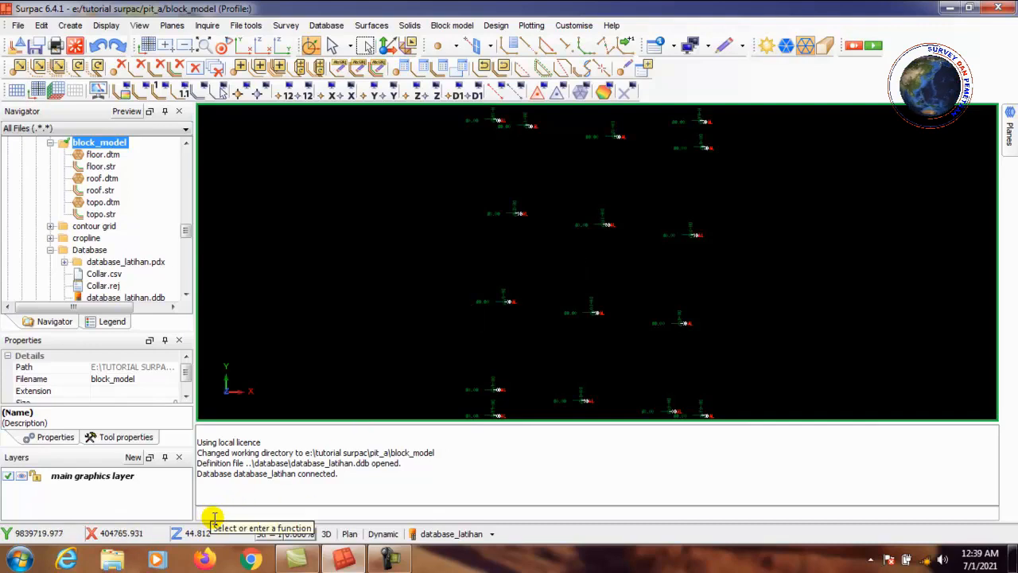
Step: Draw the drill hole layout (GDHL) with forest green hole IDs and traces, appended without any collar query constraints
{"action": "type", "text": "GDH"}
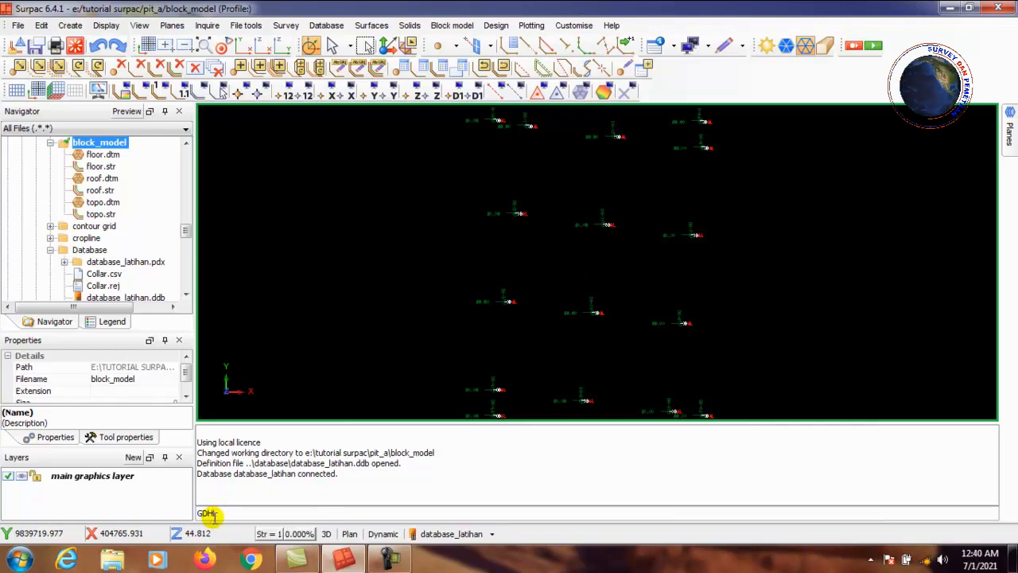
{"action": "key", "text": "Return"}
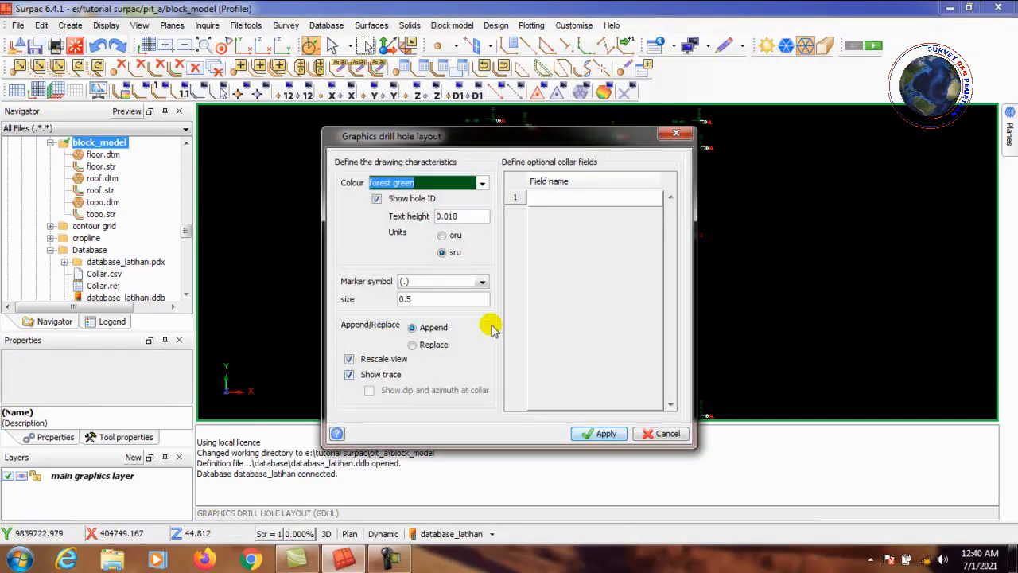
{"action": "left_click", "coordinate": [596, 436]}
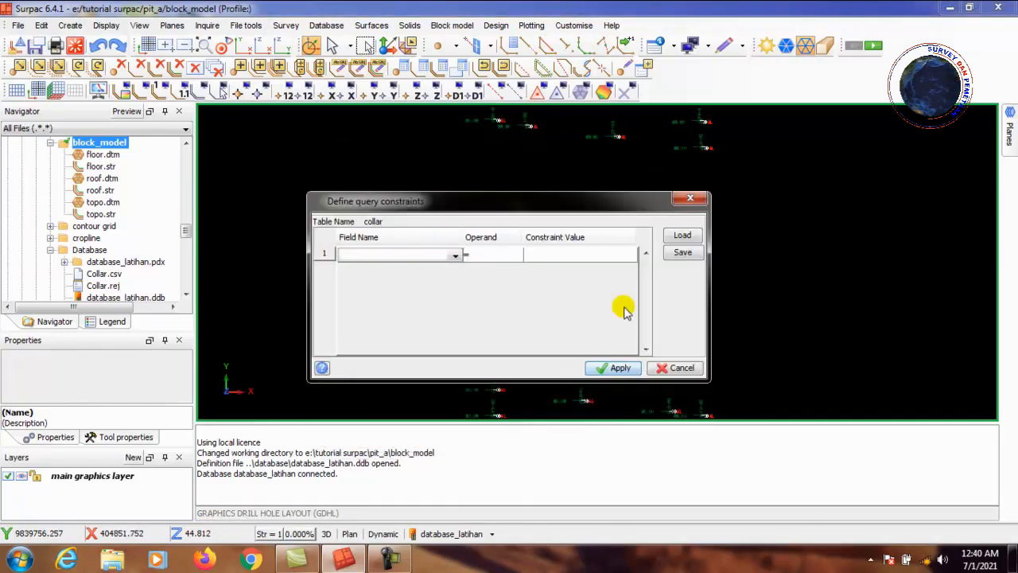
{"action": "left_click", "coordinate": [614, 367]}
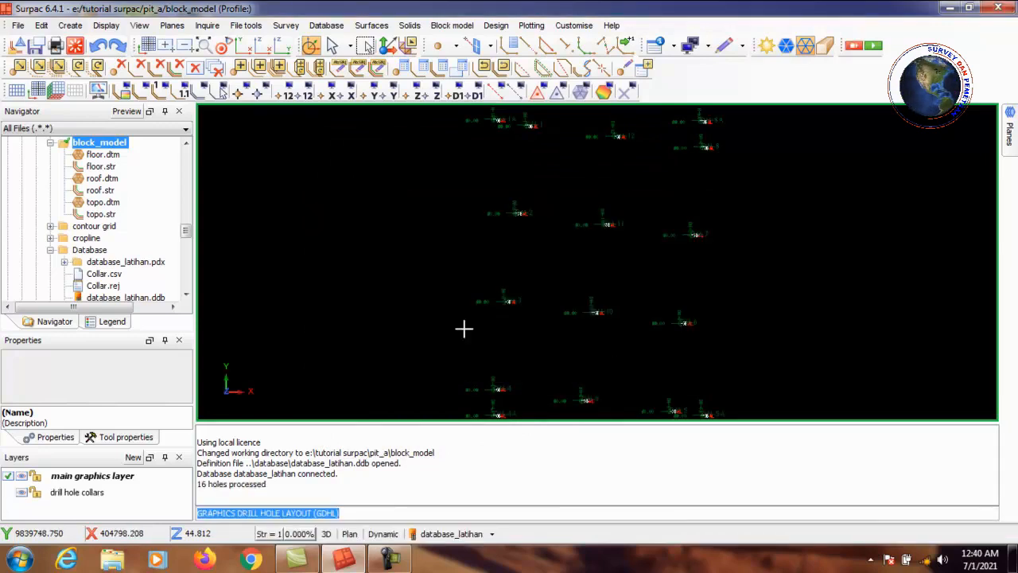
Step: Make the drill hole collars layer active and report its layer extents
{"action": "left_click", "coordinate": [77, 493]}
{"action": "left_click", "coordinate": [8, 493]}
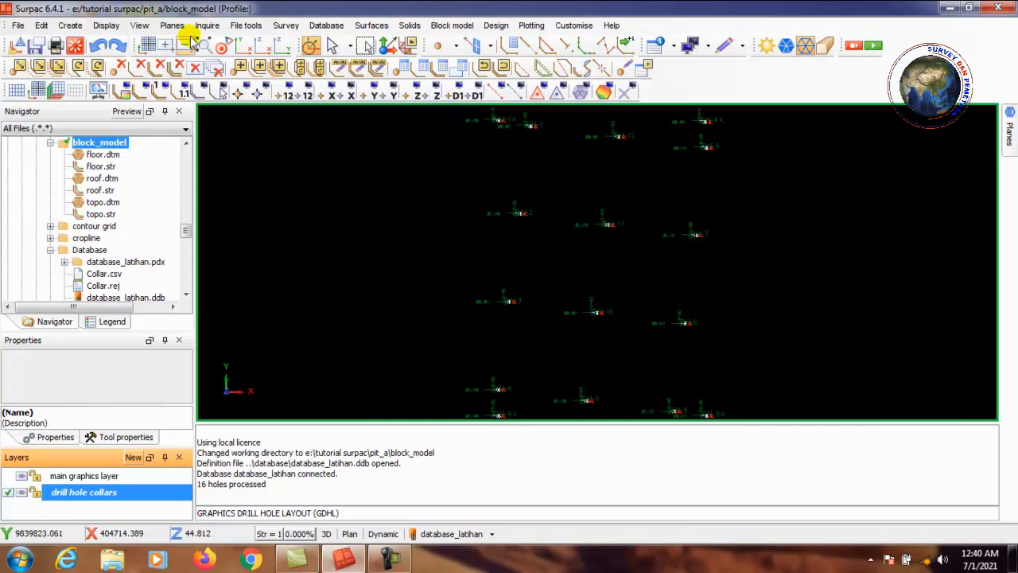
{"action": "left_click", "coordinate": [210, 29]}
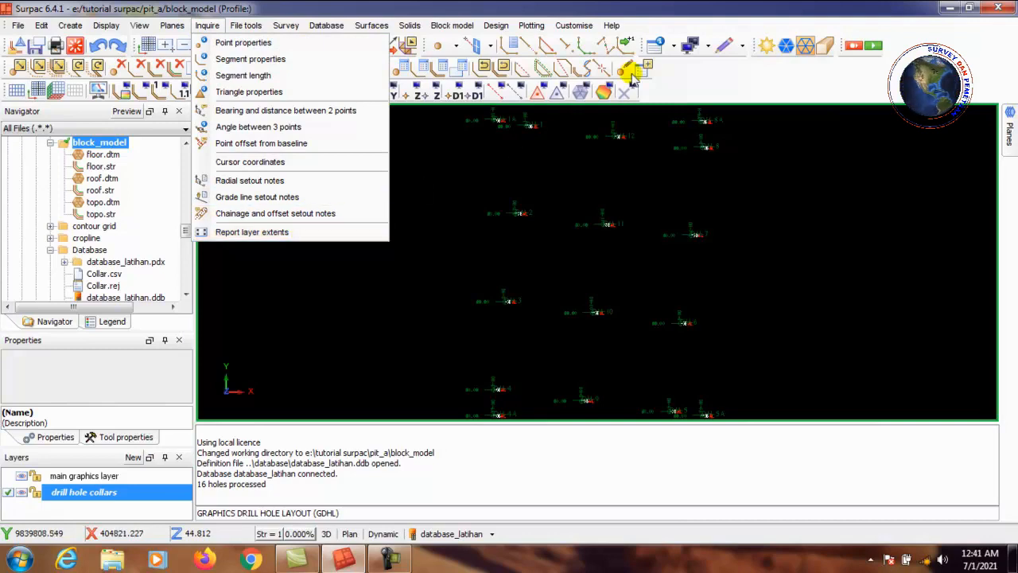
{"action": "left_click", "coordinate": [673, 47]}
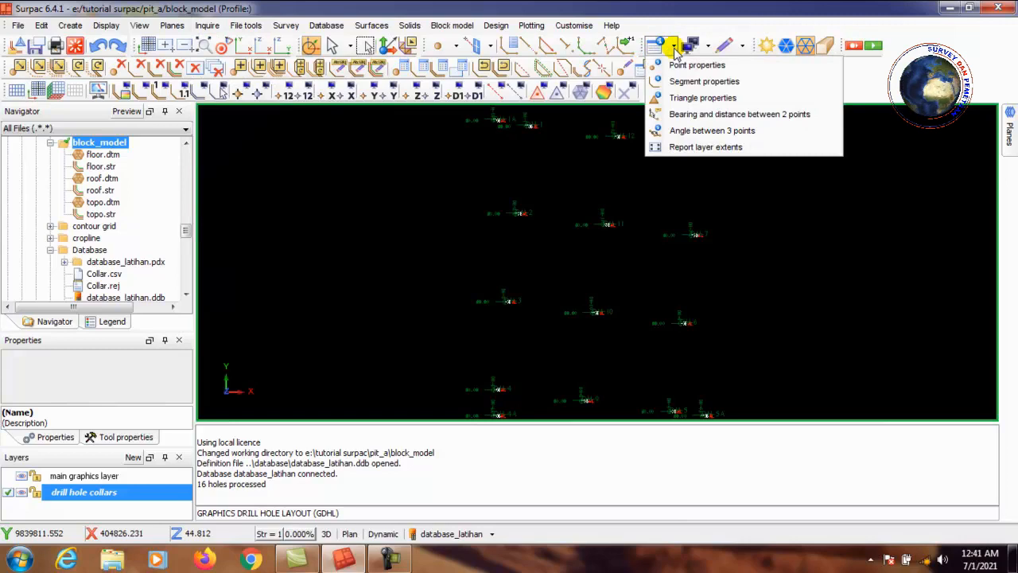
{"action": "left_click", "coordinate": [712, 148]}
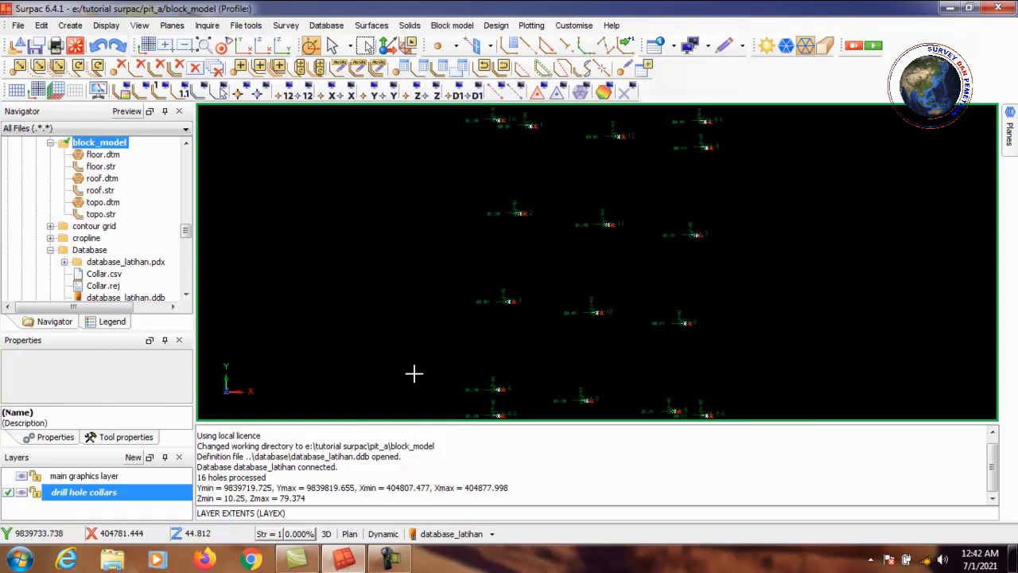
Step: Start a new block model named block_model_a2 and accept creating its definition
{"action": "left_click", "coordinate": [468, 31]}
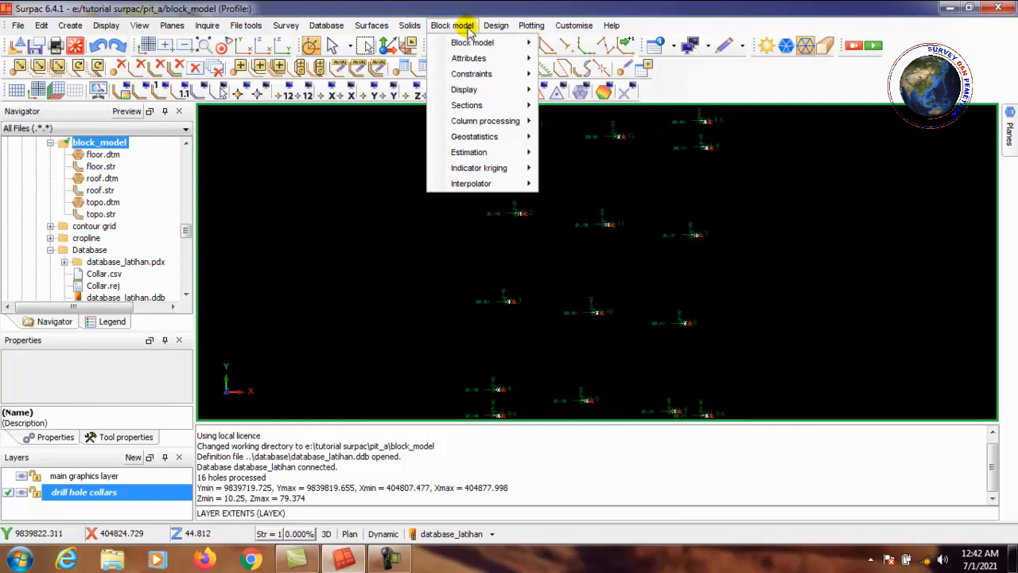
{"action": "mouse_move", "coordinate": [479, 48]}
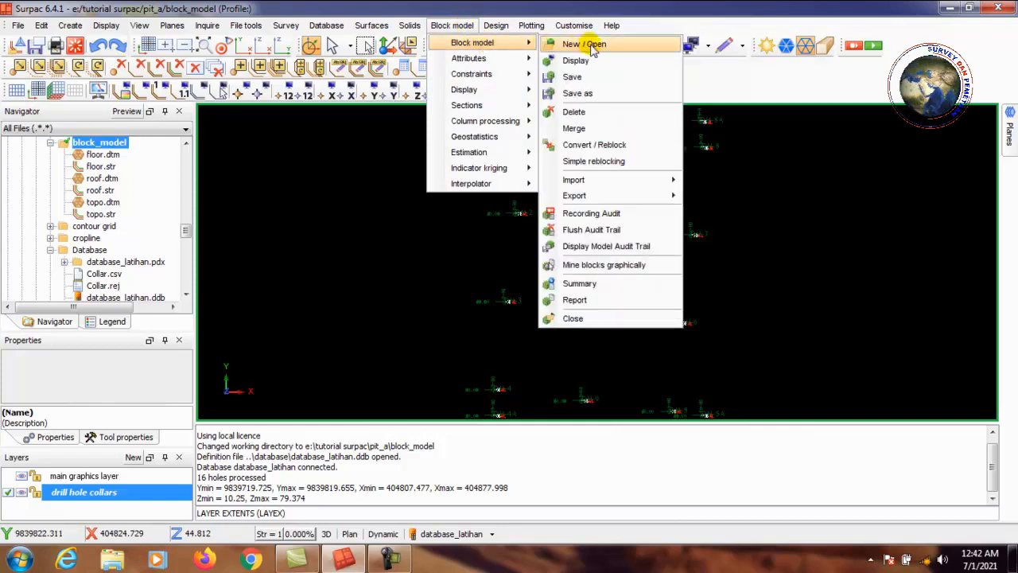
{"action": "left_click", "coordinate": [592, 46]}
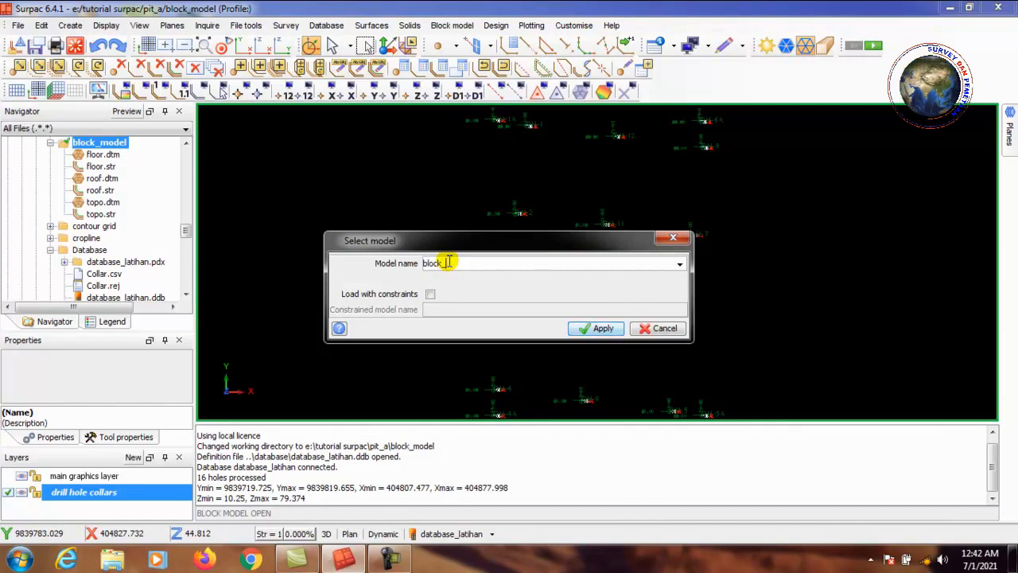
{"action": "type", "text": "odel_a2"}
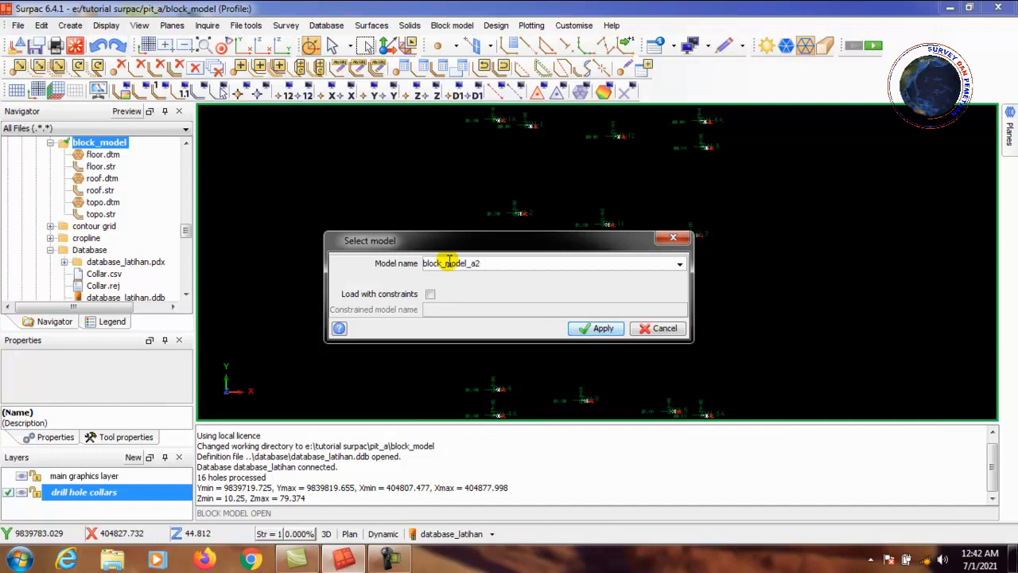
{"action": "left_click", "coordinate": [597, 331]}
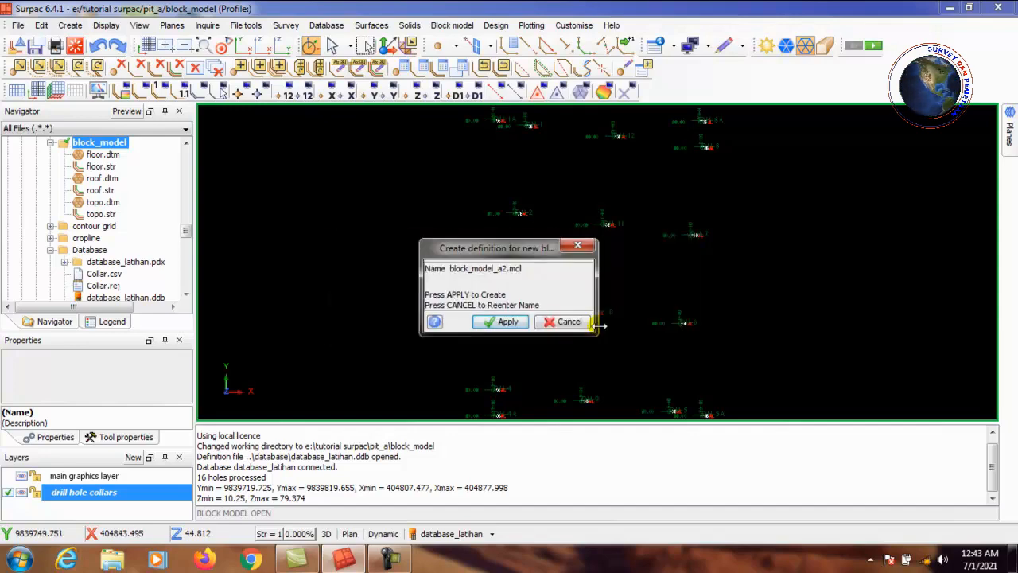
{"action": "left_click", "coordinate": [502, 322]}
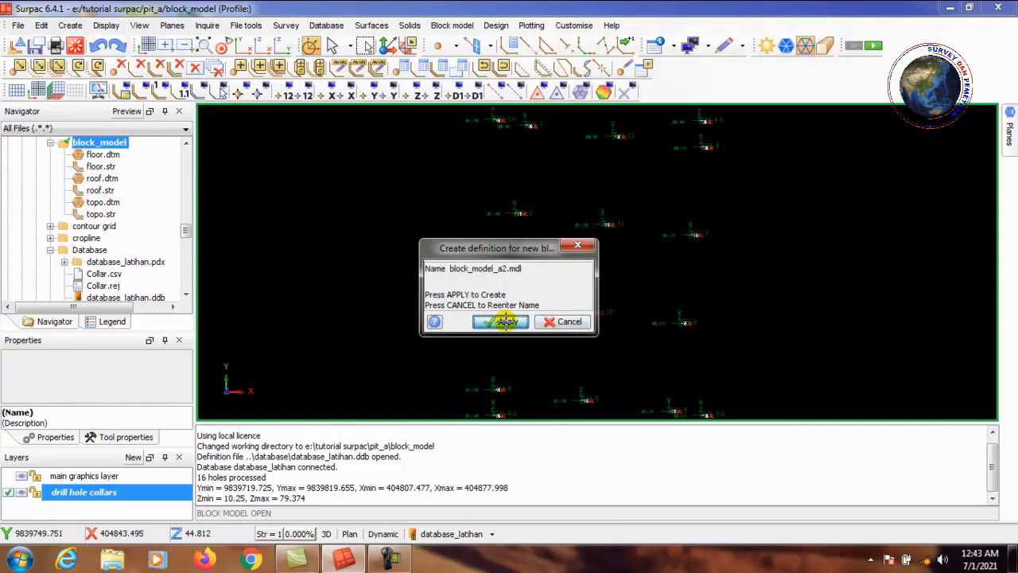
Step: Copy Ymin from the reported layer extents into the block model's minimum Y coordinate, 9839719.725
{"action": "left_click_drag", "start_coordinate": [570, 54], "coordinate": [726, 7]}
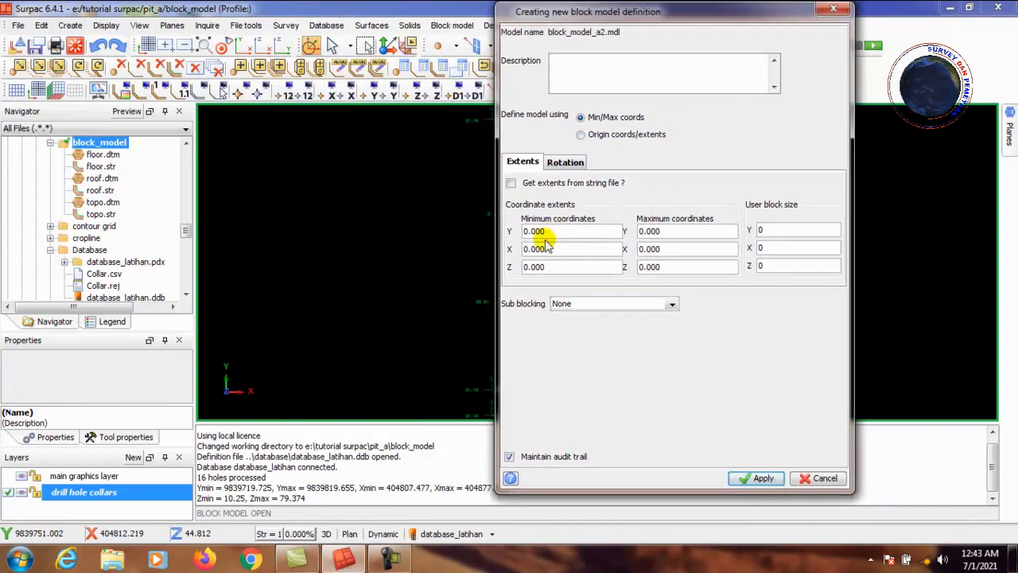
{"action": "left_click_drag", "start_coordinate": [225, 487], "coordinate": [274, 491]}
{"action": "right_click", "coordinate": [275, 491]}
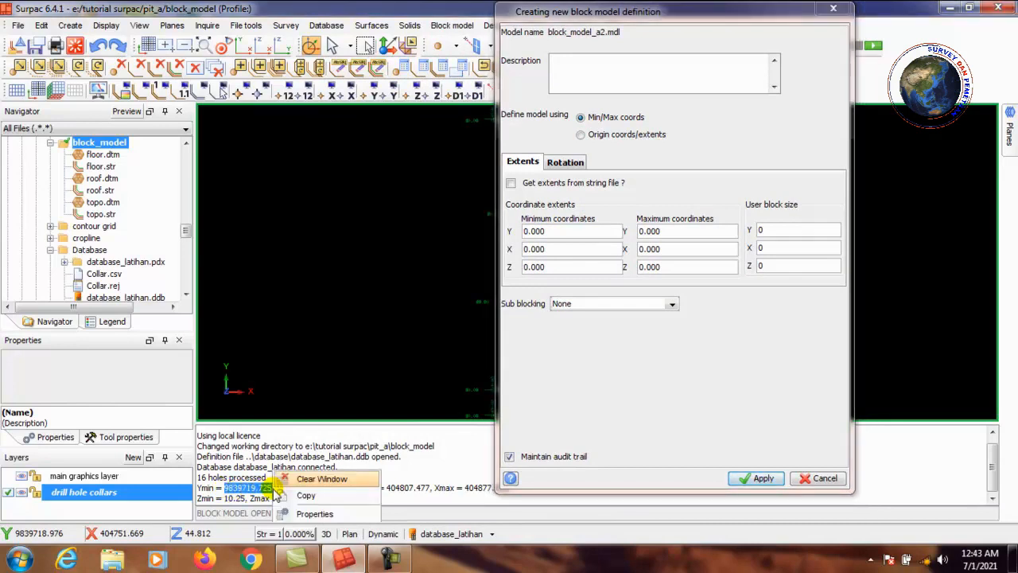
{"action": "left_click", "coordinate": [300, 494]}
{"action": "left_click", "coordinate": [555, 230]}
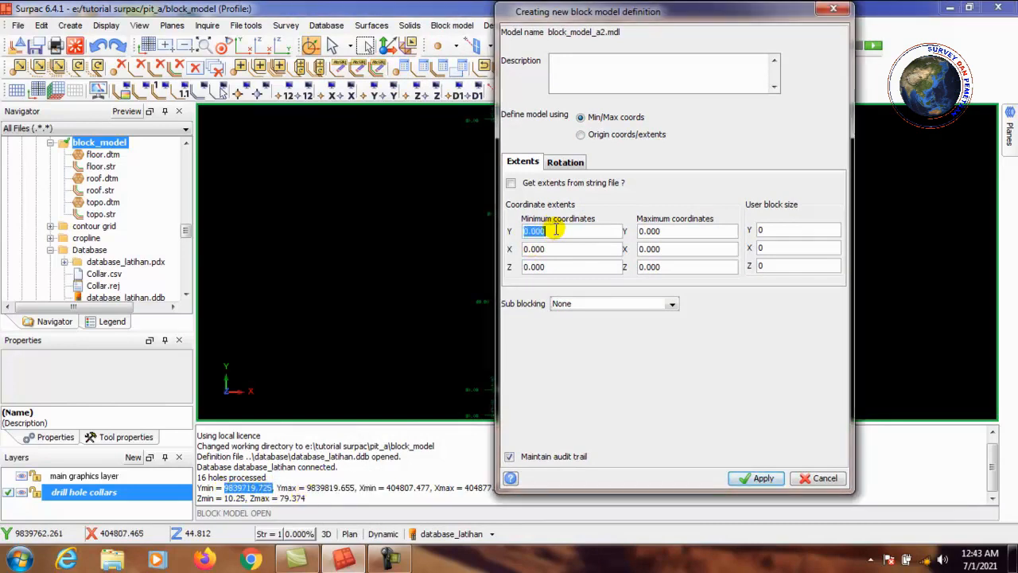
{"action": "right_click", "coordinate": [555, 231]}
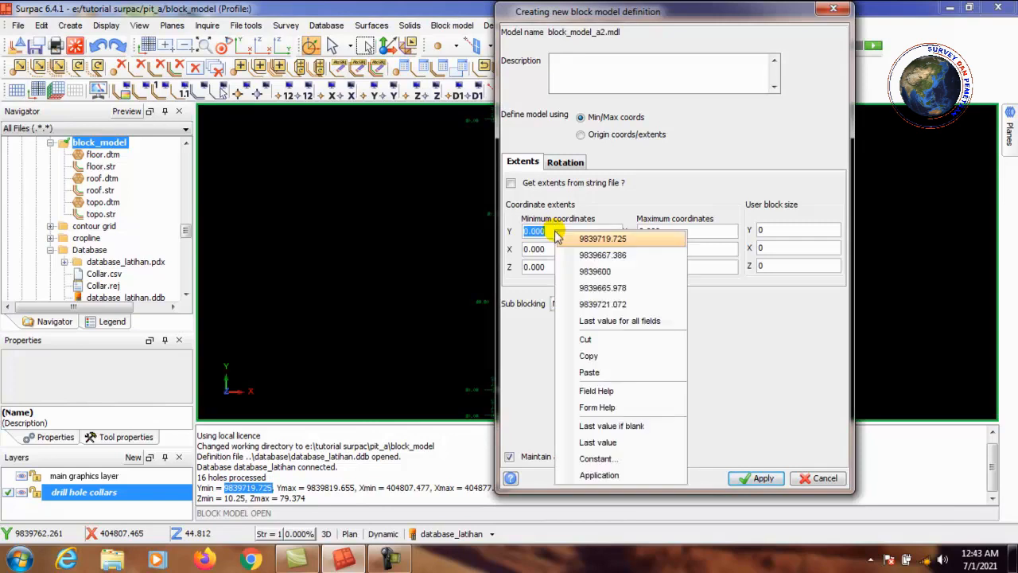
{"action": "left_click", "coordinate": [593, 373]}
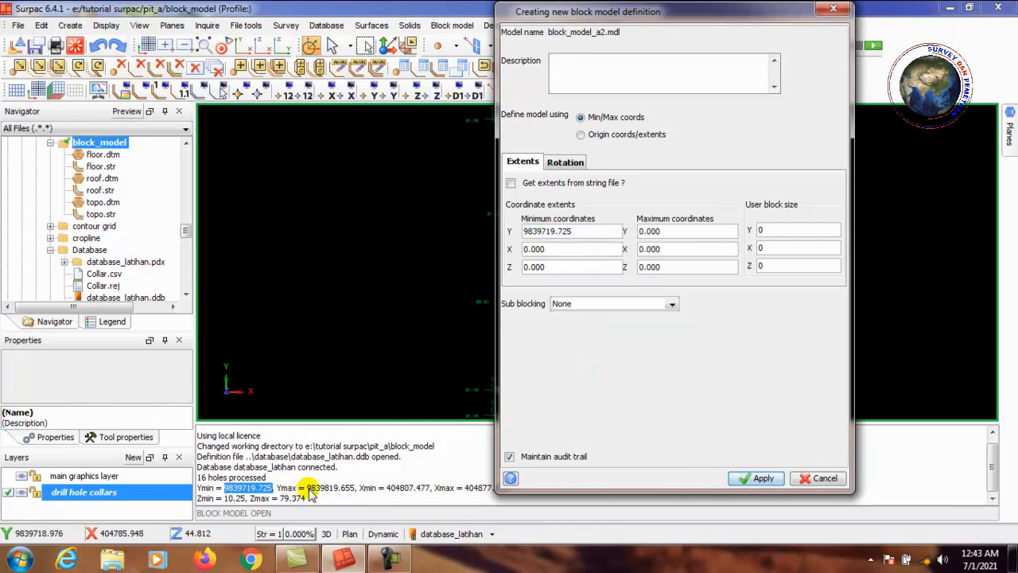
Step: Copy Ymax from the reported layer extents into the block model's maximum Y coordinate, 9839819.655
{"action": "left_click_drag", "start_coordinate": [308, 487], "coordinate": [353, 487]}
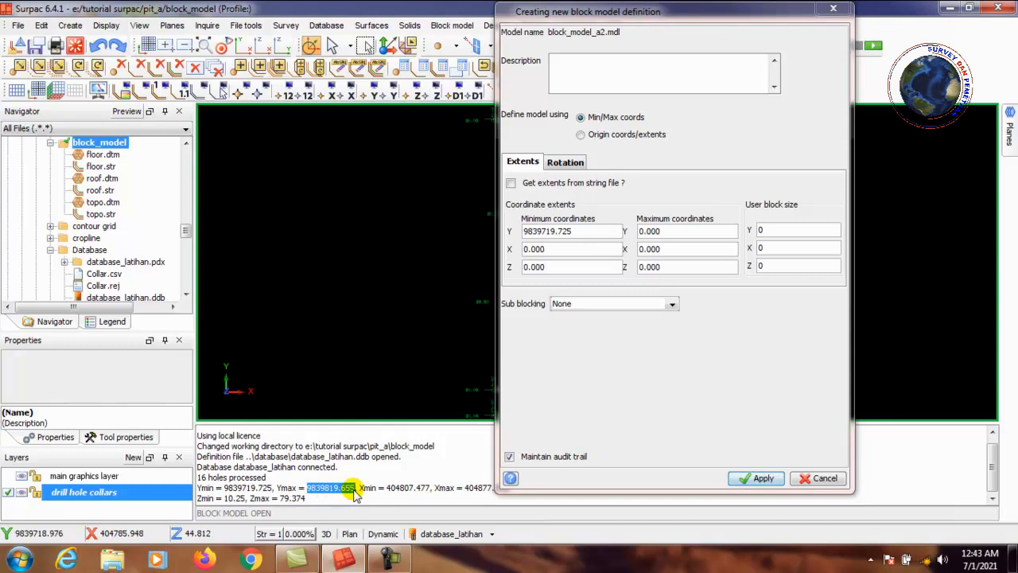
{"action": "right_click", "coordinate": [354, 491]}
{"action": "left_click", "coordinate": [375, 498]}
{"action": "left_click", "coordinate": [685, 229]}
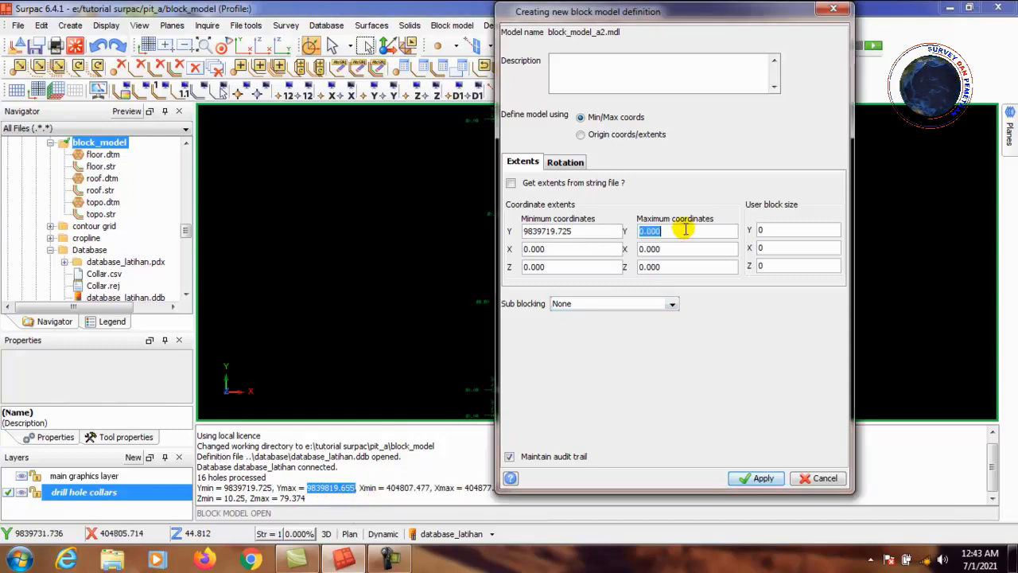
{"action": "right_click", "coordinate": [684, 229]}
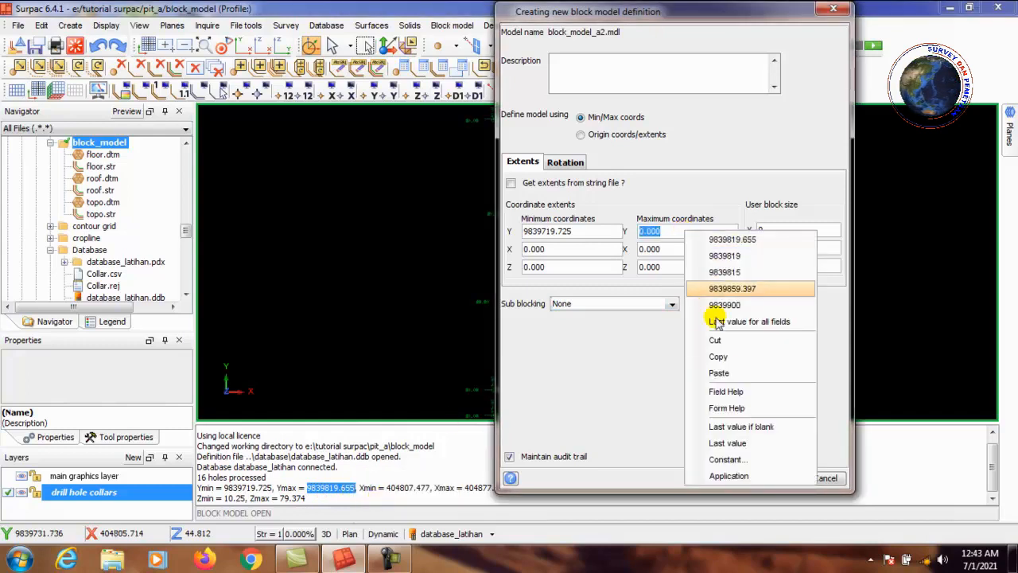
{"action": "left_click", "coordinate": [720, 373]}
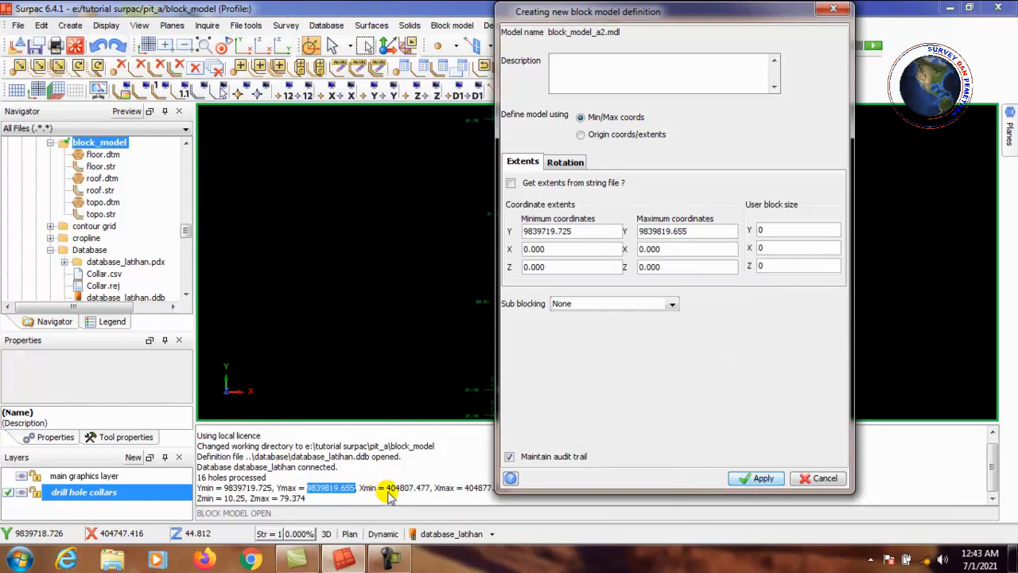
Step: Copy Xmin from the reported layer extents into the block model's minimum X coordinate, 404807.477
{"action": "left_click_drag", "start_coordinate": [388, 488], "coordinate": [429, 492]}
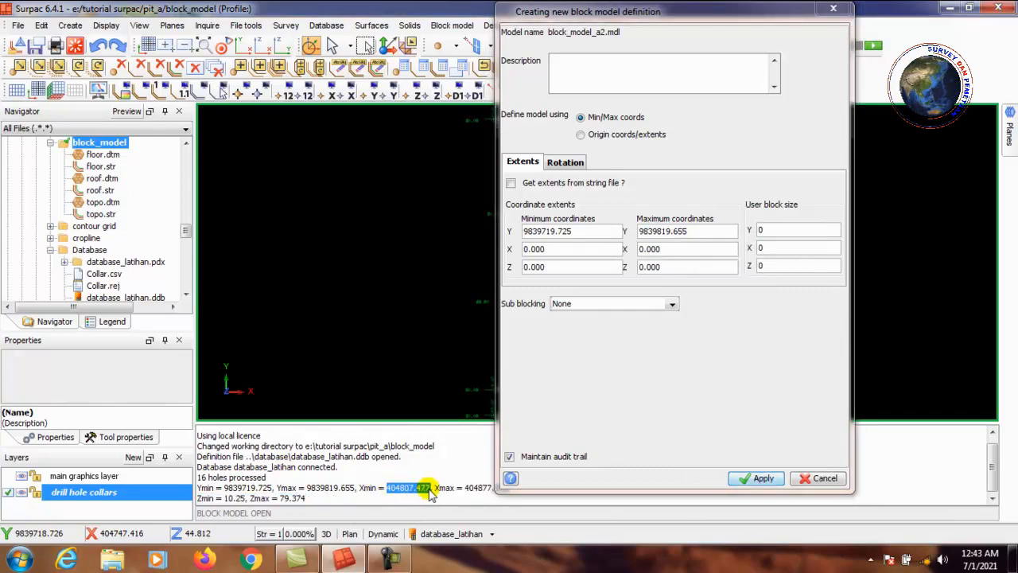
{"action": "right_click", "coordinate": [430, 492]}
{"action": "left_click", "coordinate": [467, 498]}
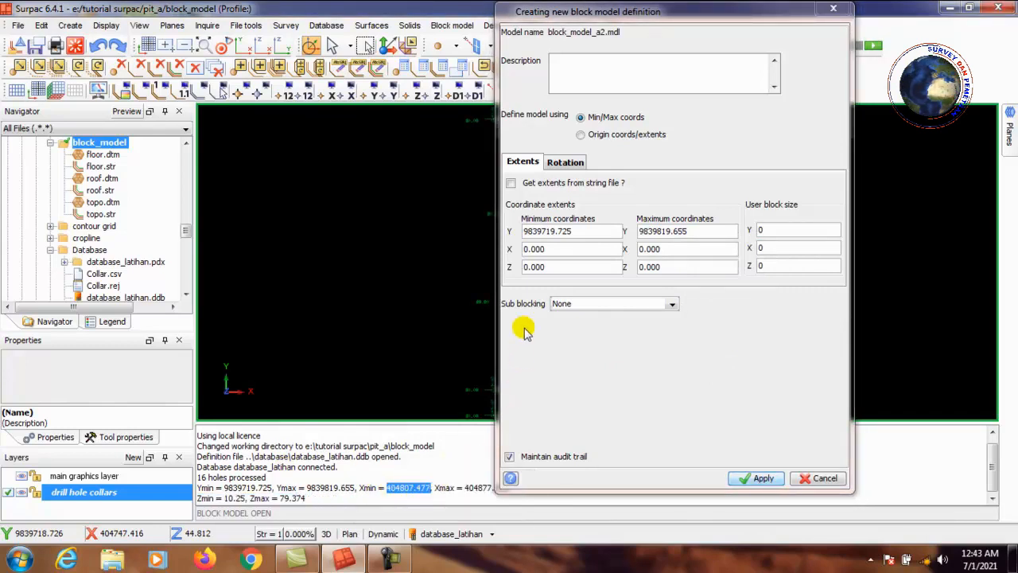
{"action": "double_click", "coordinate": [560, 253]}
{"action": "right_click", "coordinate": [551, 248]}
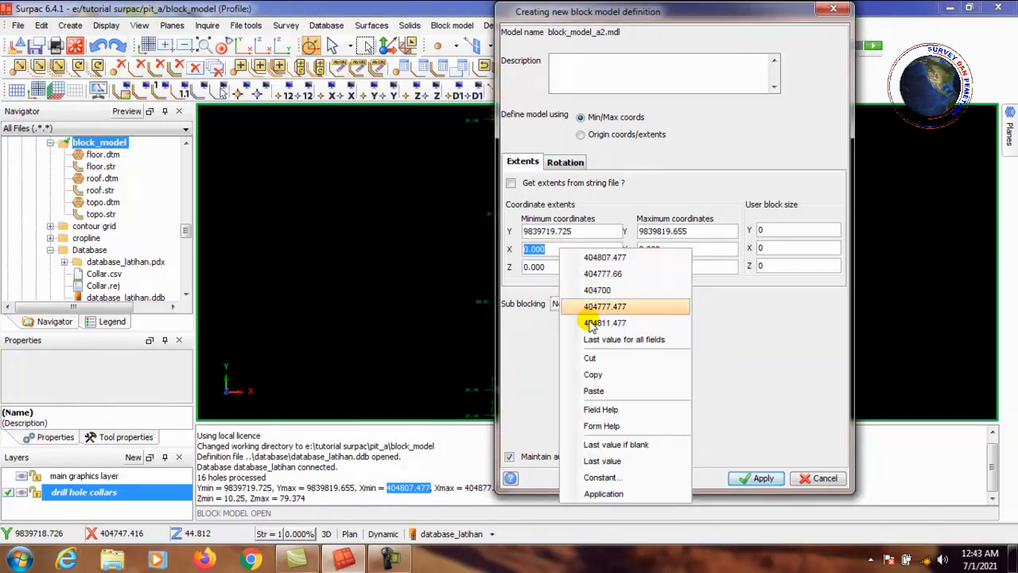
{"action": "left_click", "coordinate": [606, 391]}
Step: Copy Xmax from the reported layer extents into the block model's maximum X coordinate, 404877.998
{"action": "left_click_drag", "start_coordinate": [737, 11], "coordinate": [794, 14]}
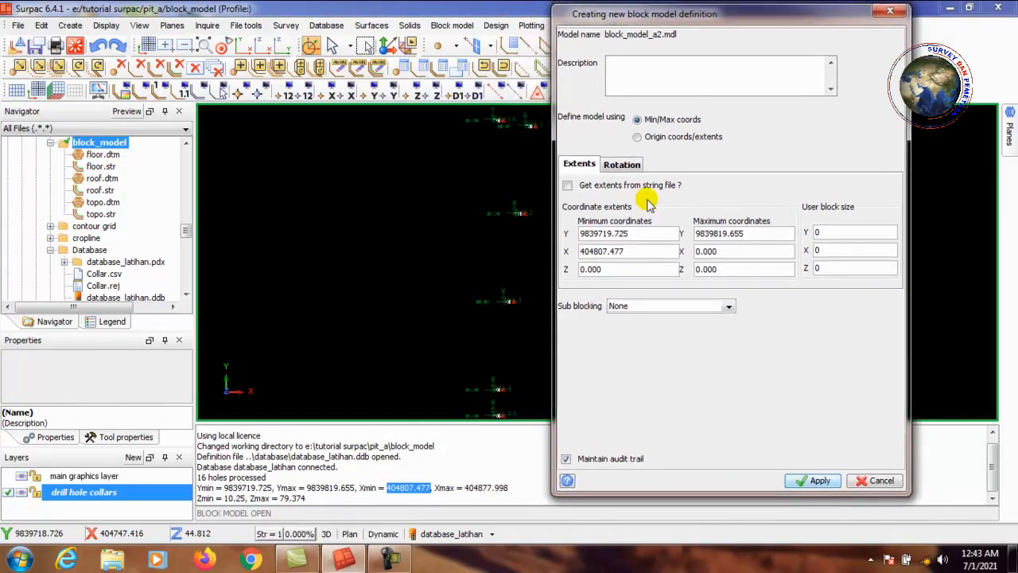
{"action": "left_click_drag", "start_coordinate": [466, 488], "coordinate": [509, 493]}
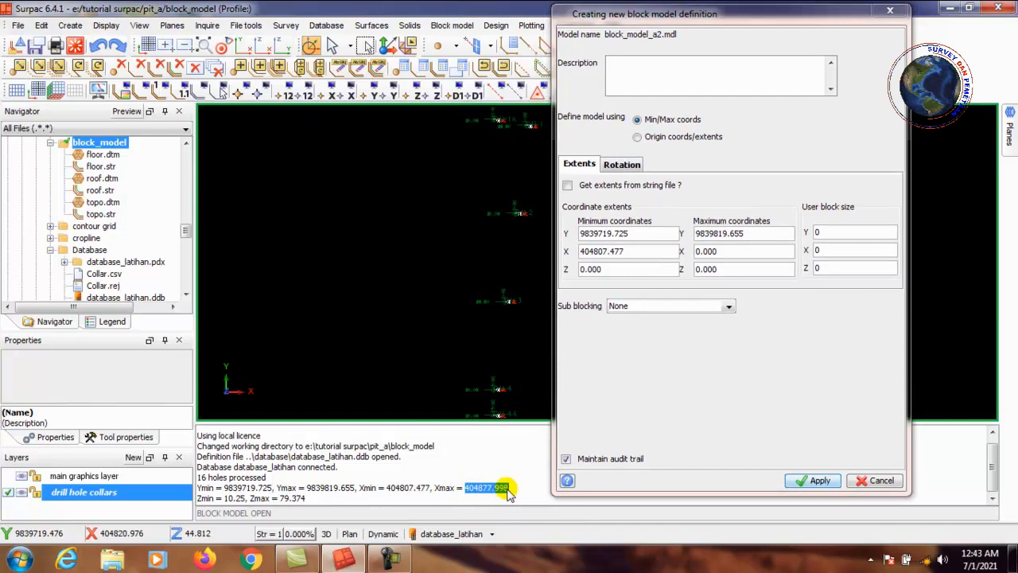
{"action": "right_click", "coordinate": [507, 490]}
{"action": "left_click", "coordinate": [529, 496]}
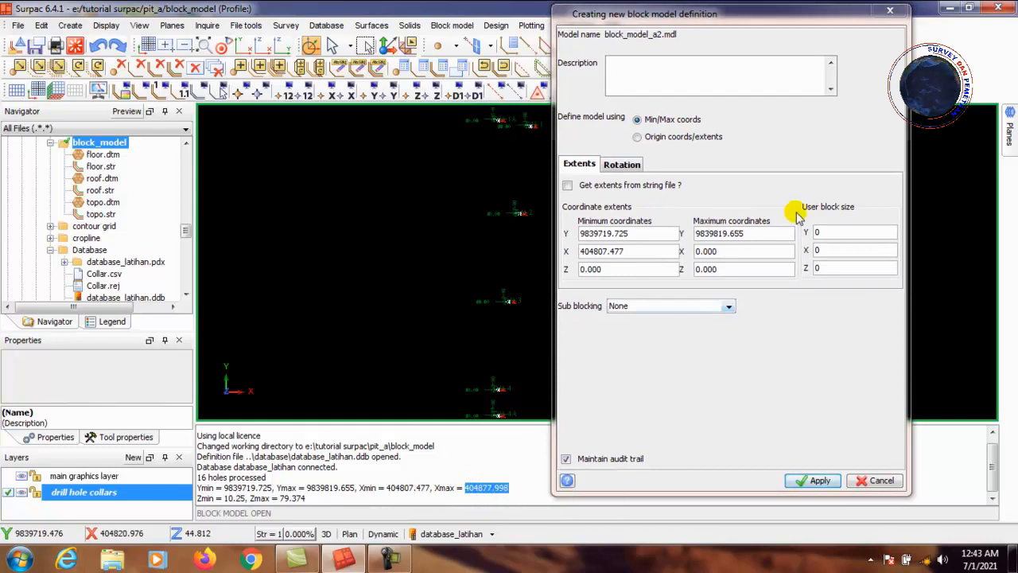
{"action": "double_click", "coordinate": [738, 252]}
{"action": "right_click", "coordinate": [737, 252]}
{"action": "left_click", "coordinate": [757, 389]}
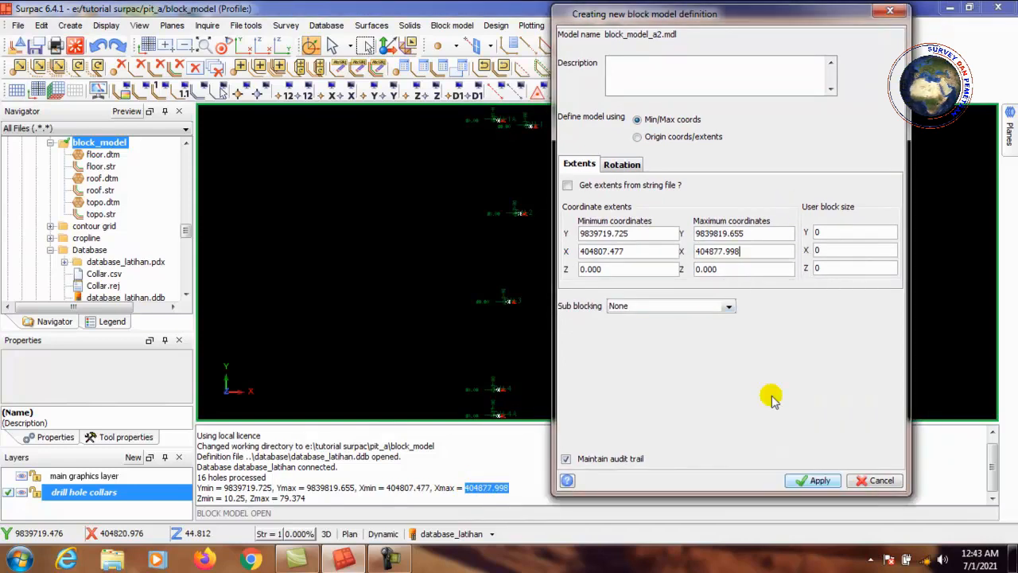
Step: Copy Zmin from the reported layer extents into the block model's minimum Z coordinate, 10.25
{"action": "double_click", "coordinate": [237, 498]}
{"action": "right_click", "coordinate": [237, 499]}
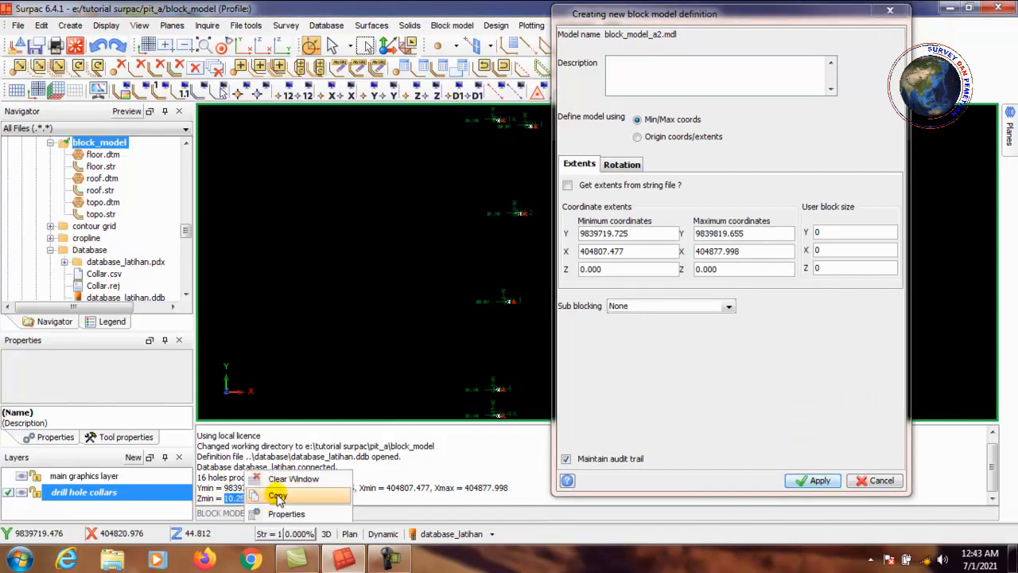
{"action": "left_click", "coordinate": [275, 496]}
{"action": "left_click", "coordinate": [593, 268]}
{"action": "right_click", "coordinate": [607, 269]}
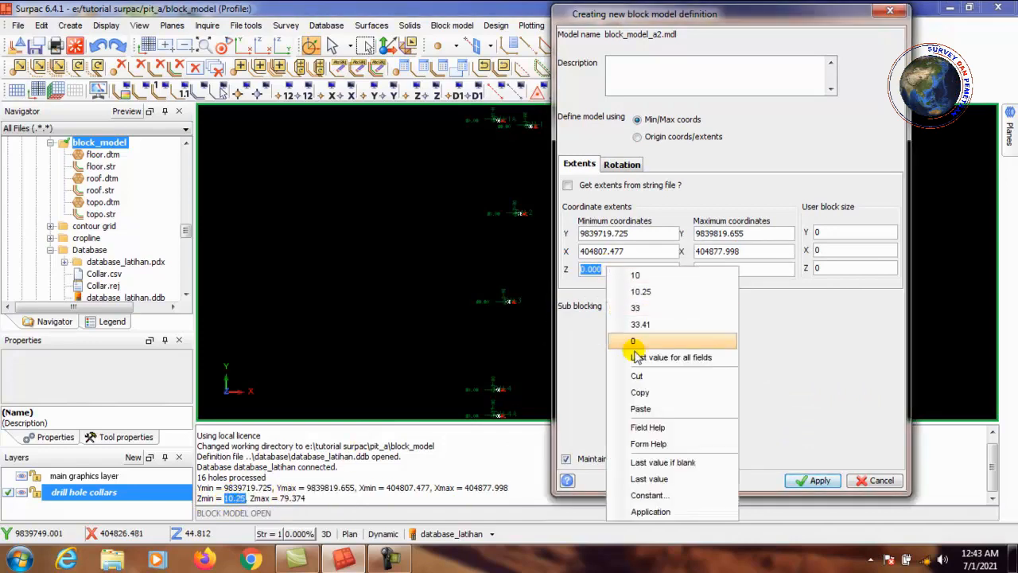
{"action": "left_click", "coordinate": [639, 409]}
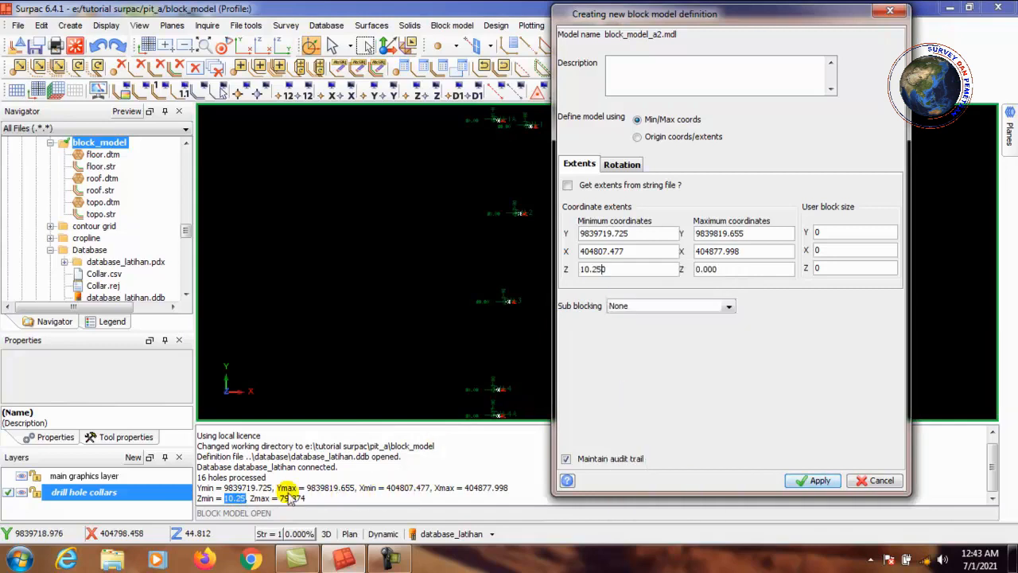
Step: Copy Zmax from the reported layer extents into the block model's maximum Z coordinate, 79.374
{"action": "left_click_drag", "start_coordinate": [284, 498], "coordinate": [308, 499]}
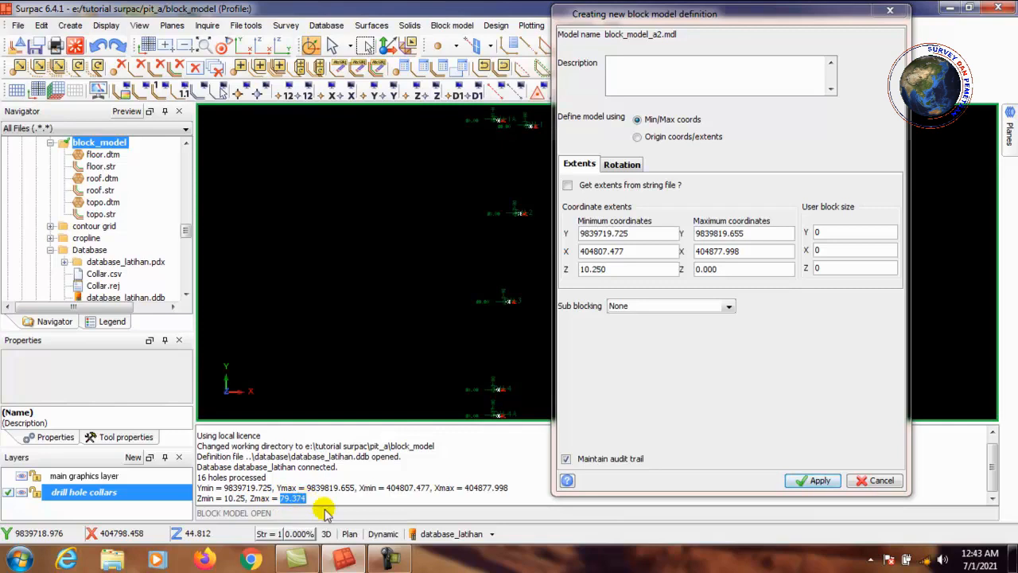
{"action": "right_click", "coordinate": [304, 508]}
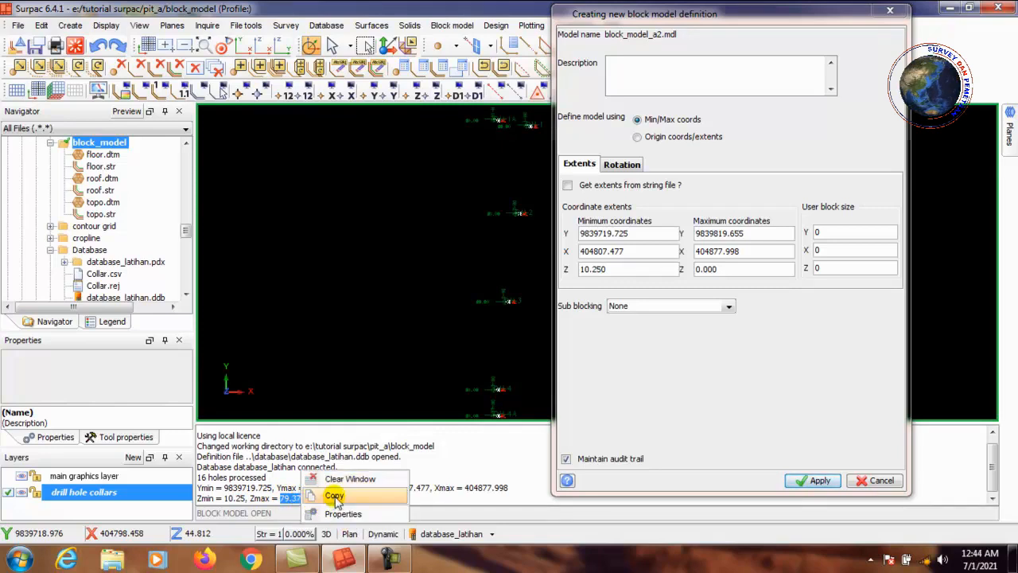
{"action": "left_click", "coordinate": [332, 501]}
{"action": "left_click", "coordinate": [737, 269]}
{"action": "right_click", "coordinate": [739, 270]}
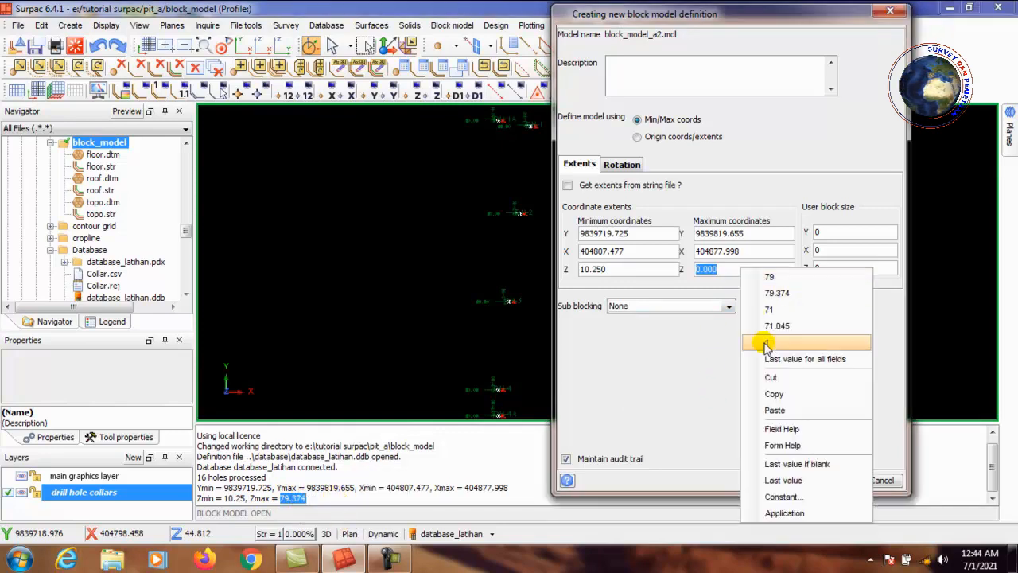
{"action": "left_click", "coordinate": [775, 410]}
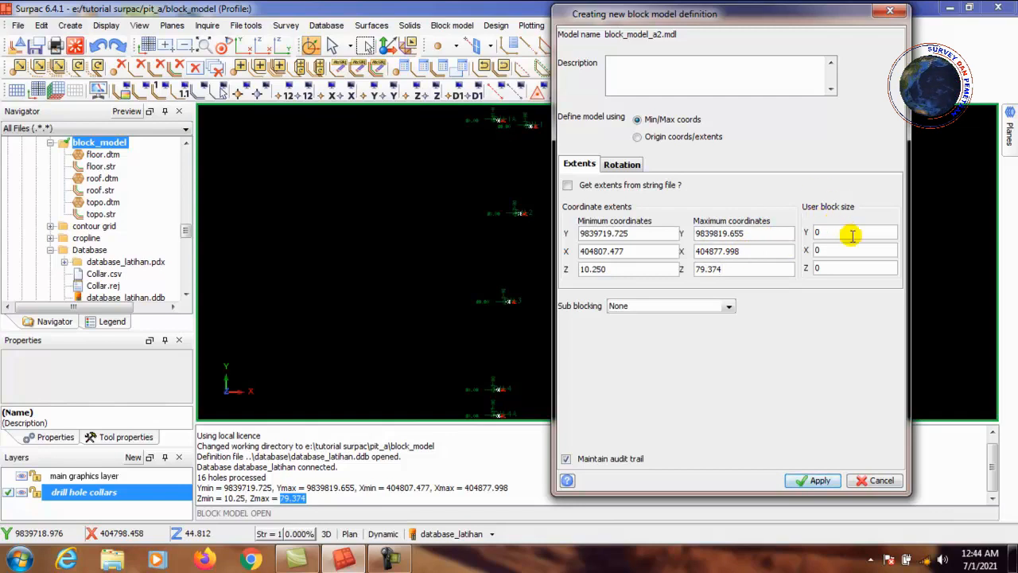
Step: Change the block model's maximum X coordinate to 404873.000
{"action": "double_click", "coordinate": [720, 251]}
{"action": "left_click", "coordinate": [719, 251]}
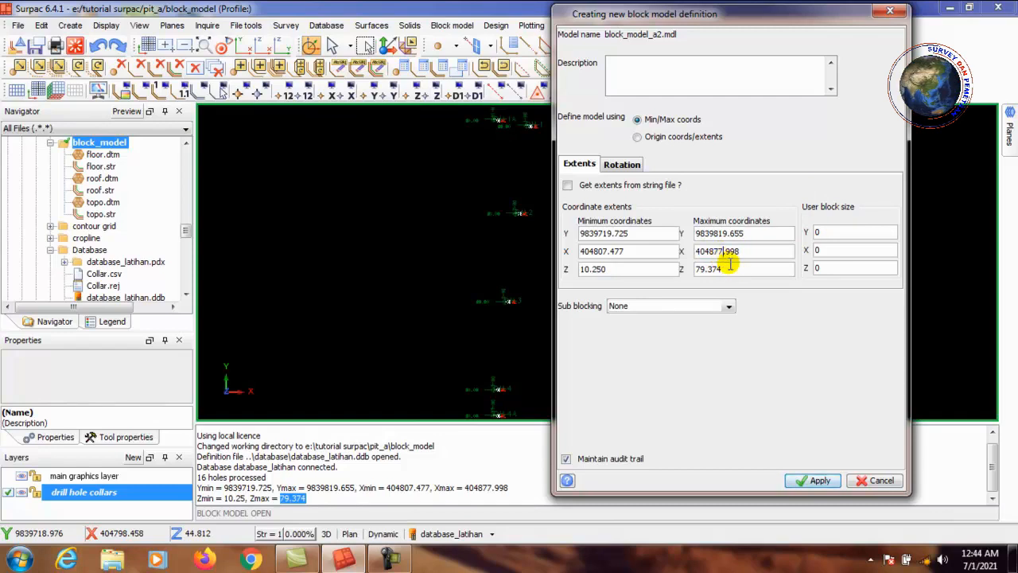
{"action": "key", "text": "BackSpace"}
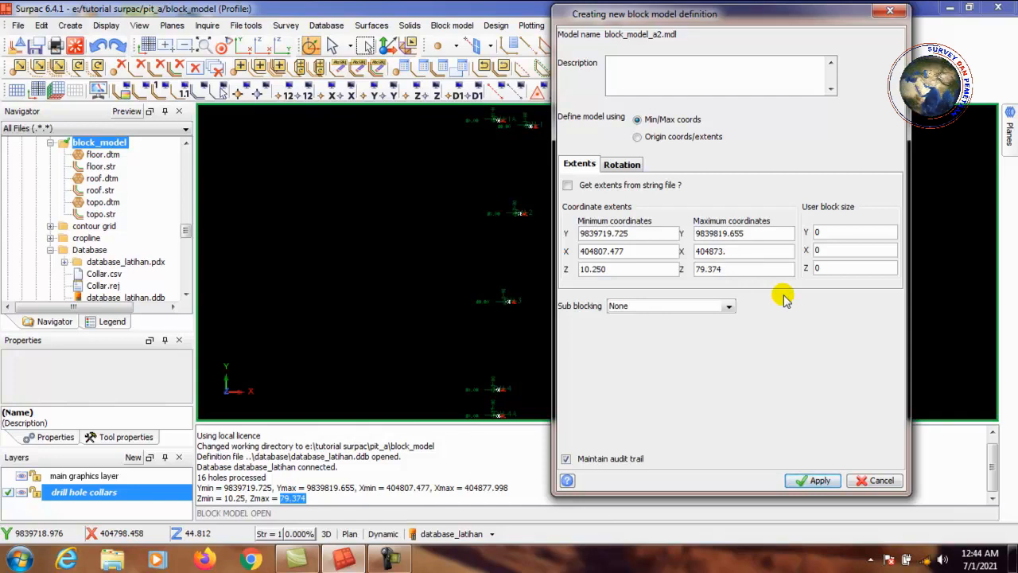
{"action": "type", "text": "000"}
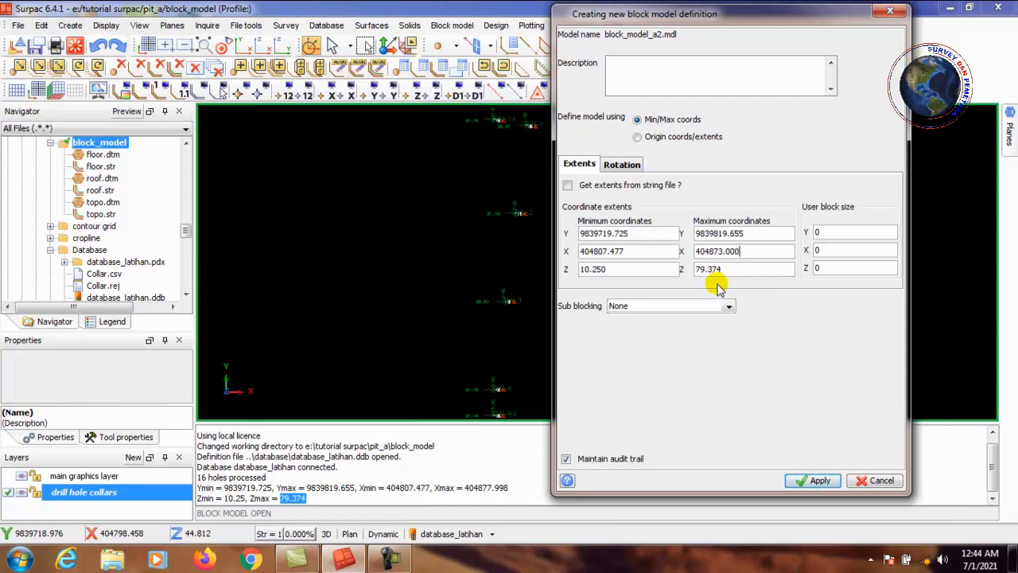
Step: Set the Z extents to 10.000 minimum and 79.000 maximum, and the user block size to Y 10, X 10, Z 1
{"action": "left_click", "coordinate": [616, 271]}
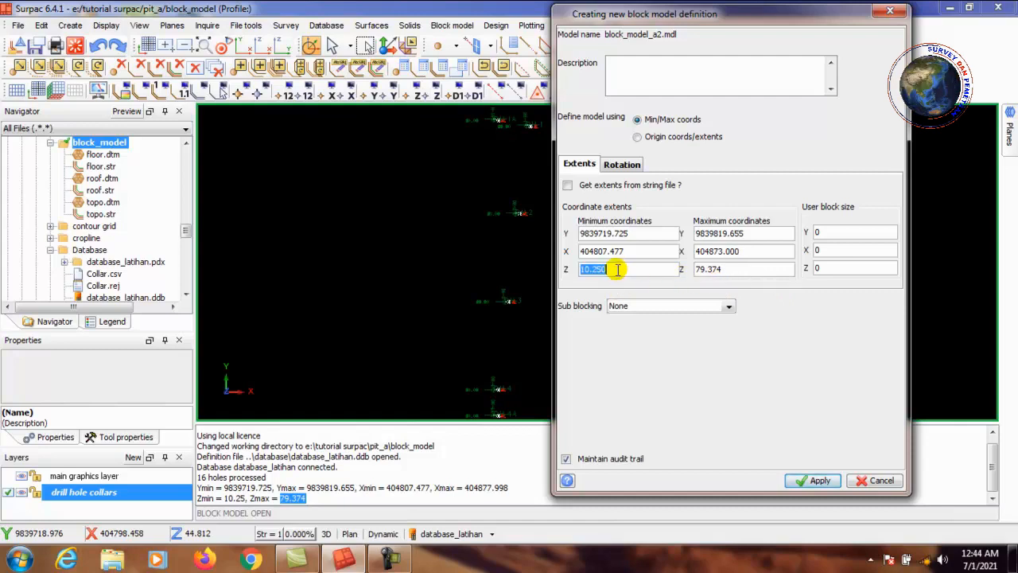
{"action": "left_click", "coordinate": [616, 270]}
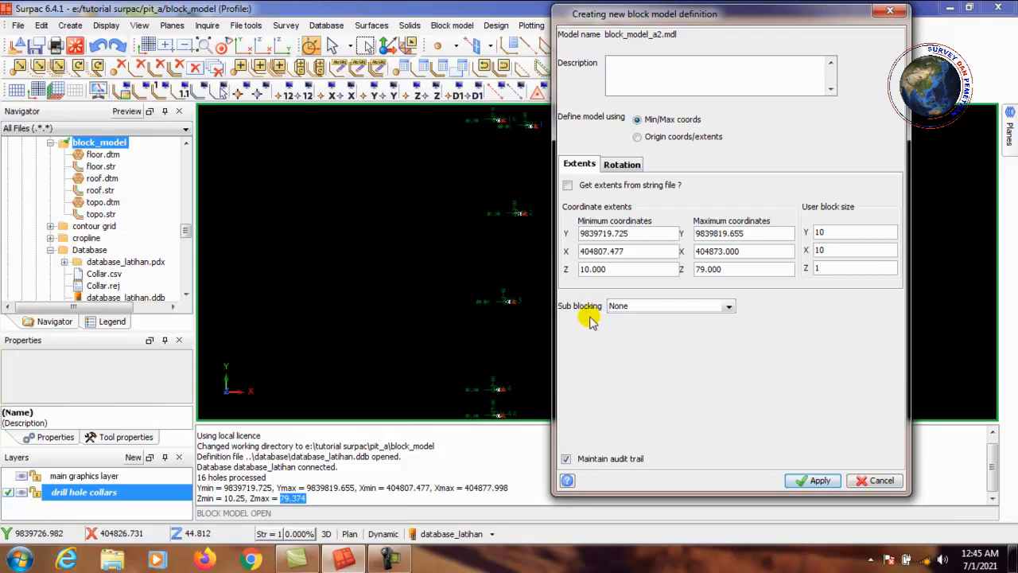
Step: Set sub blocking to Standard with a minimum block size of 10,10,1
{"action": "left_click", "coordinate": [728, 307]}
{"action": "left_click", "coordinate": [663, 319]}
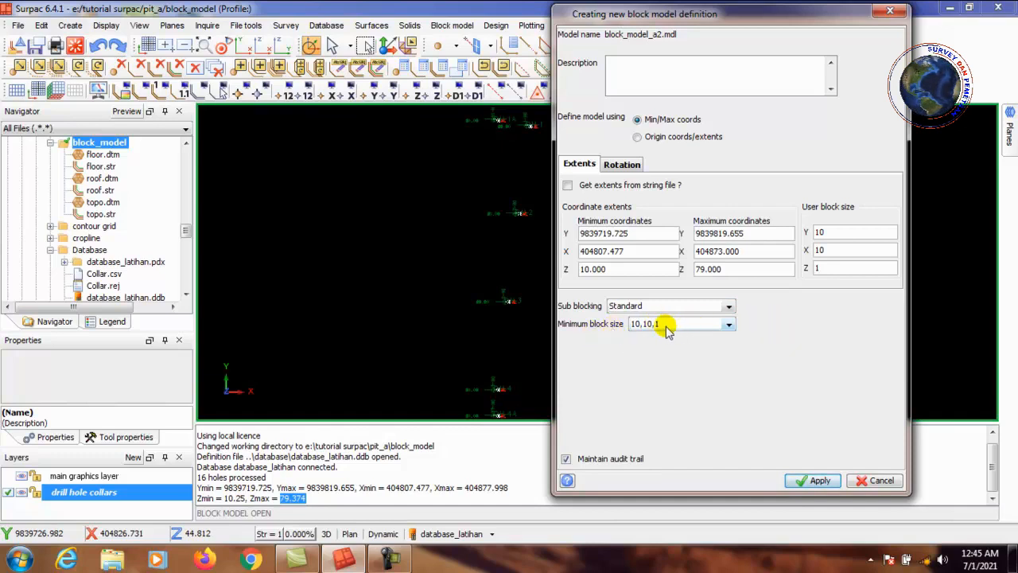
{"action": "left_click", "coordinate": [728, 326]}
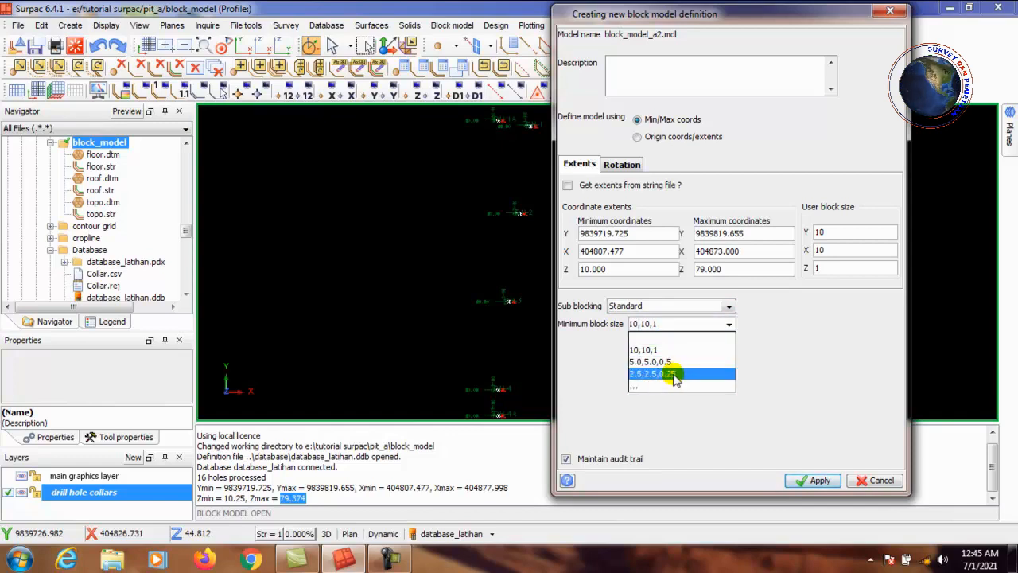
{"action": "left_click", "coordinate": [775, 325]}
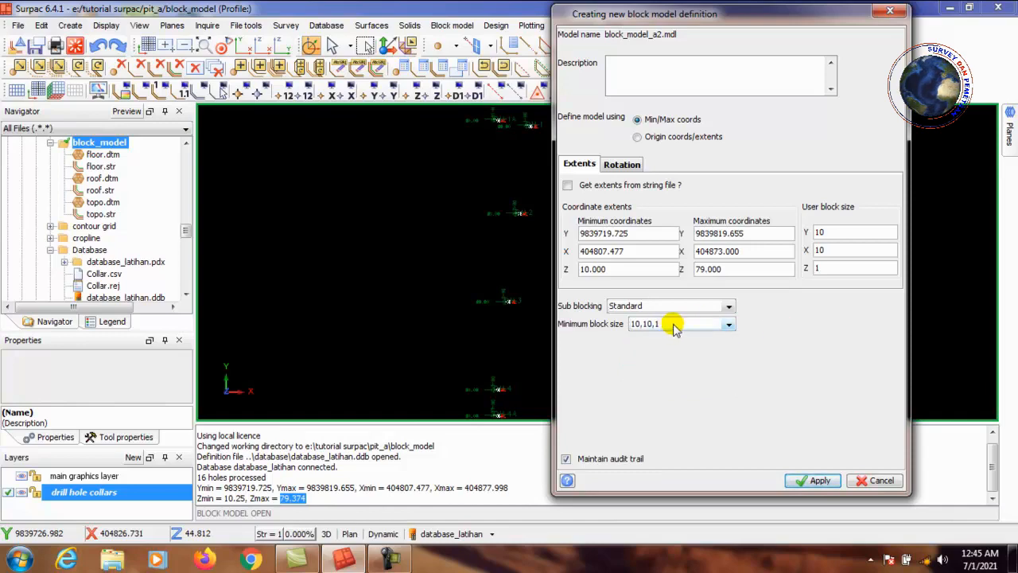
Step: Apply the definition to create block_model_a2, and save the model into the block_model folder
{"action": "left_click", "coordinate": [813, 479]}
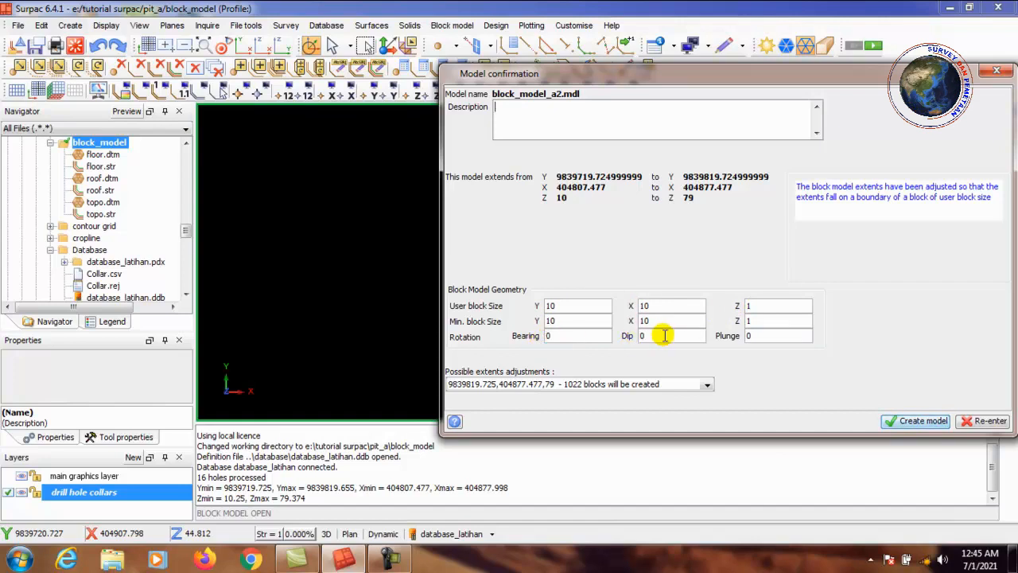
{"action": "left_click", "coordinate": [923, 422]}
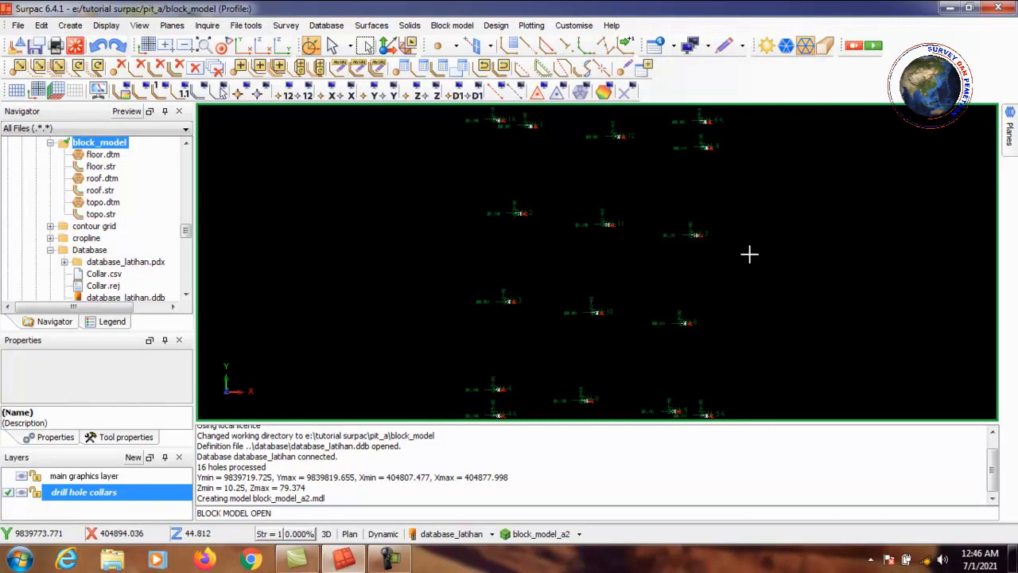
{"action": "left_click", "coordinate": [580, 535]}
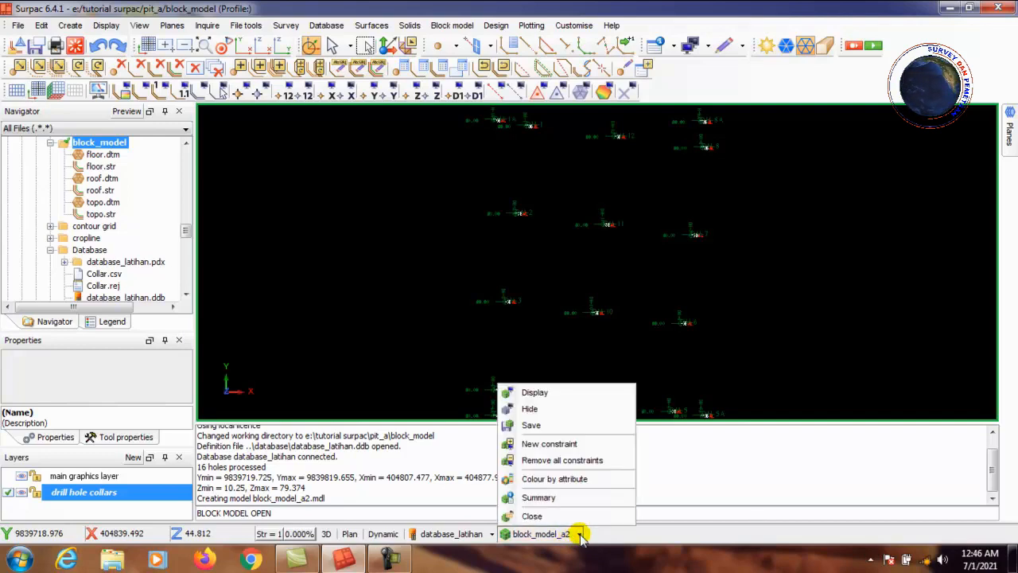
{"action": "left_click", "coordinate": [549, 426]}
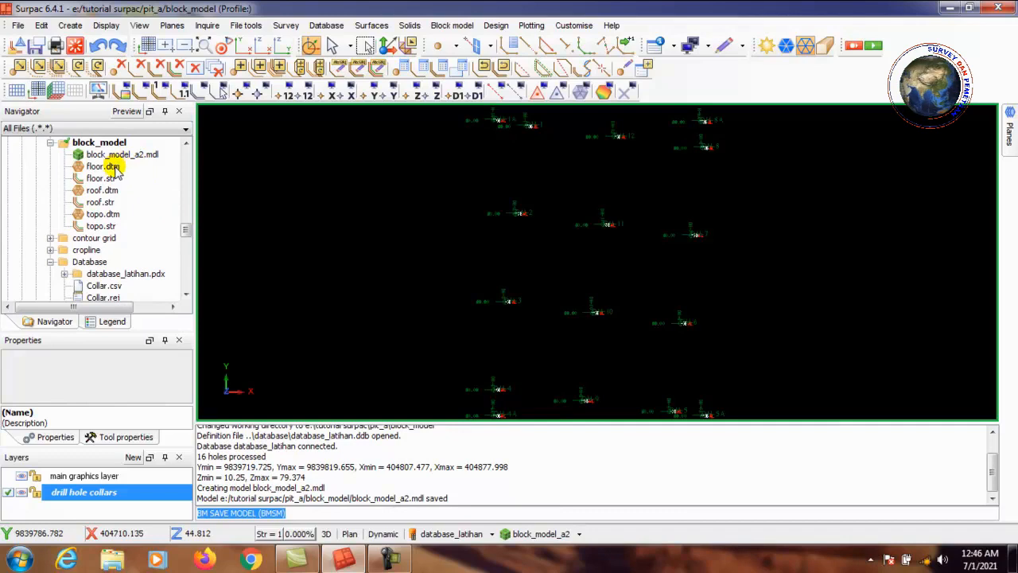
{"action": "left_click_drag", "start_coordinate": [186, 230], "coordinate": [187, 227]}
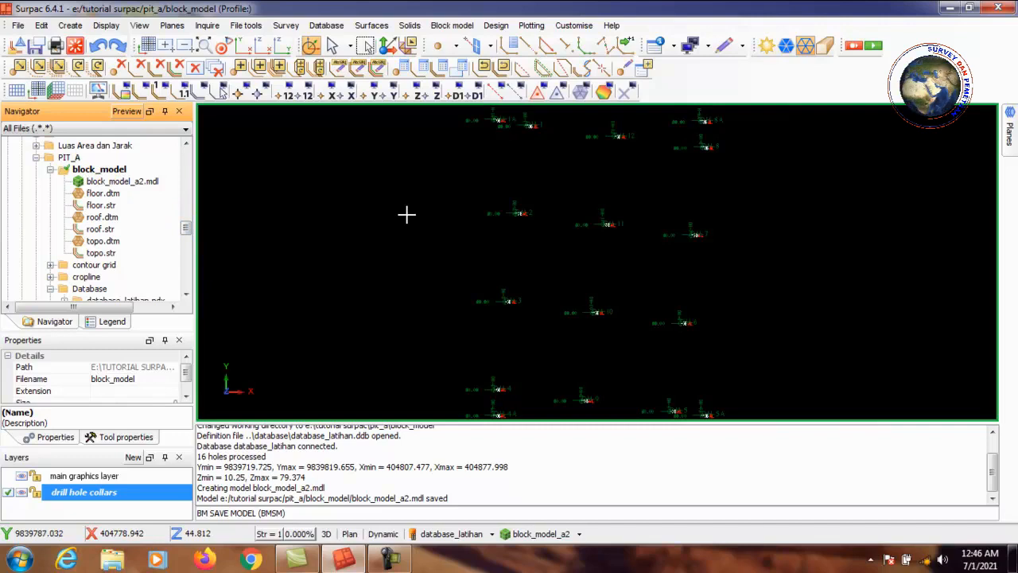
Step: Display block_model_a2 in graphics with the Blocks style and inspect its grid of blocks
{"action": "left_click", "coordinate": [579, 534]}
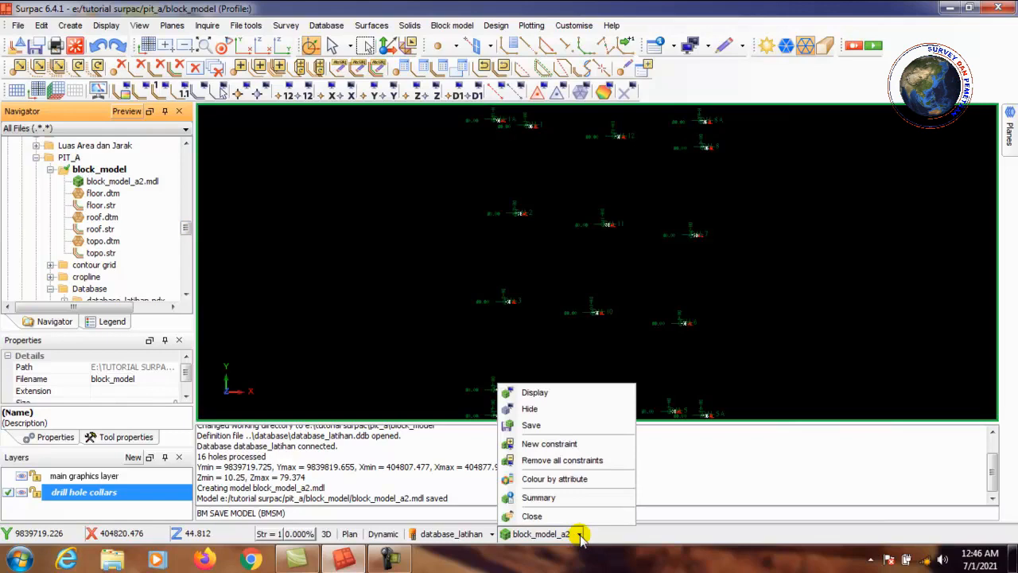
{"action": "left_click", "coordinate": [555, 395]}
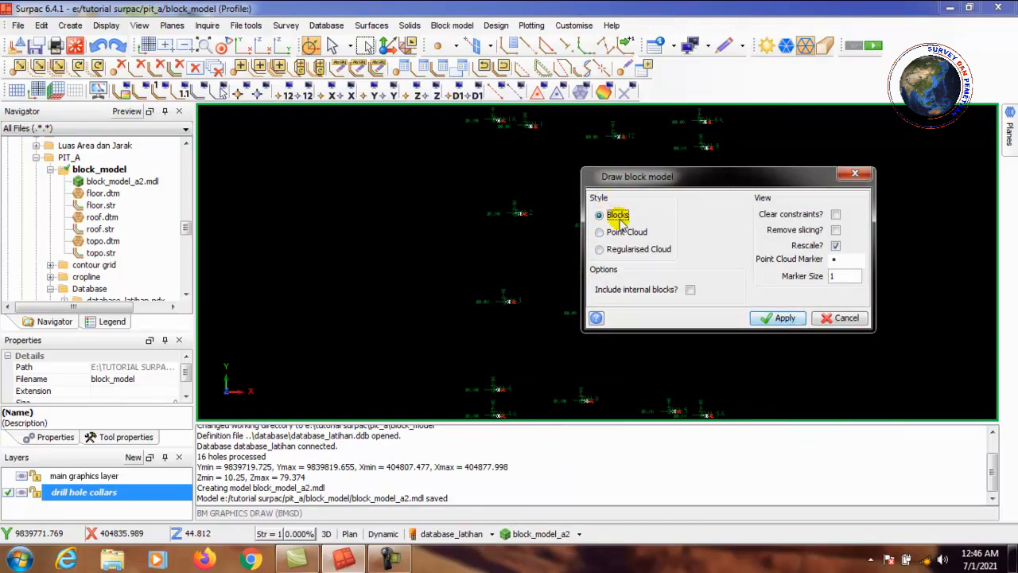
{"action": "left_click", "coordinate": [785, 319]}
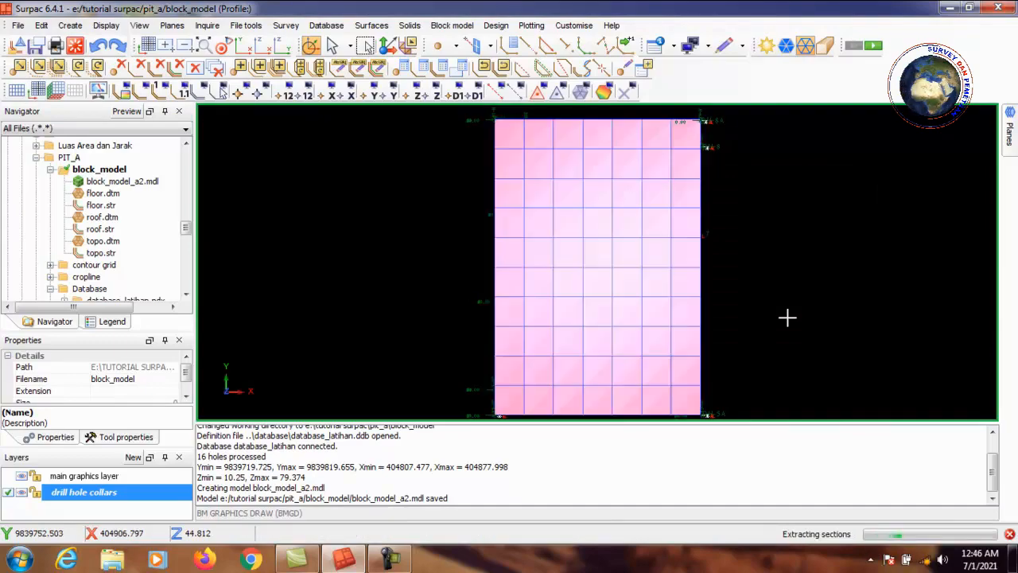
{"action": "mouse_move", "coordinate": [607, 309]}
{"action": "left_mouse_down"}
{"action": "mouse_move", "coordinate": [617, 271]}
{"action": "mouse_move", "coordinate": [675, 241]}
{"action": "mouse_move", "coordinate": [695, 282]}
{"action": "mouse_move", "coordinate": [639, 318]}
{"action": "mouse_move", "coordinate": [581, 296]}
{"action": "mouse_move", "coordinate": [568, 266]}
{"action": "mouse_move", "coordinate": [627, 238]}
{"action": "mouse_move", "coordinate": [655, 292]}
{"action": "mouse_move", "coordinate": [611, 321]}
{"action": "mouse_move", "coordinate": [584, 297]}
{"action": "mouse_move", "coordinate": [584, 268]}
{"action": "mouse_move", "coordinate": [613, 255]}
{"action": "mouse_move", "coordinate": [626, 279]}
{"action": "mouse_move", "coordinate": [604, 315]}
{"action": "mouse_move", "coordinate": [575, 284]}
{"action": "mouse_move", "coordinate": [609, 256]}
{"action": "mouse_move", "coordinate": [666, 286]}
{"action": "mouse_move", "coordinate": [655, 316]}
{"action": "mouse_move", "coordinate": [609, 323]}
{"action": "mouse_move", "coordinate": [590, 298]}
{"action": "mouse_move", "coordinate": [605, 300]}
{"action": "mouse_move", "coordinate": [607, 316]}
{"action": "mouse_move", "coordinate": [607, 305]}
{"action": "left_mouse_up"}
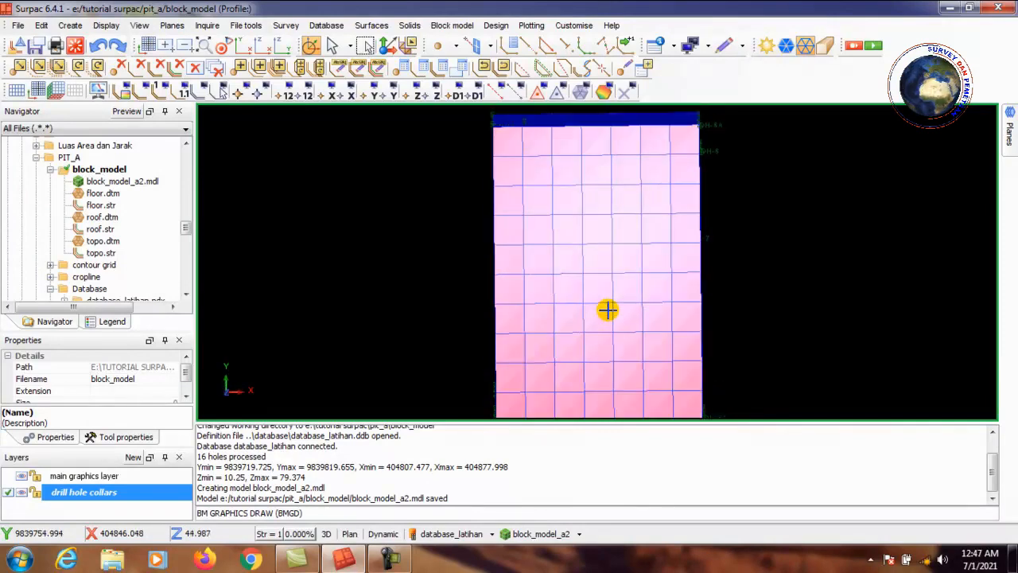
{"action": "left_click", "coordinate": [205, 46]}
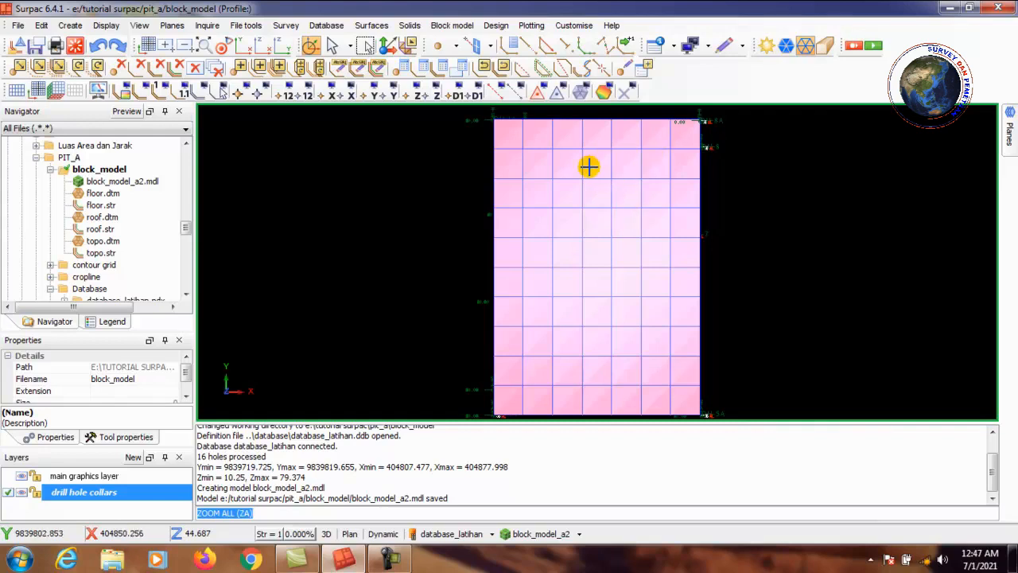
Step: Export the block centroids and dimensions to a string file named a2_centroid in the block_model folder
{"action": "left_click", "coordinate": [459, 29]}
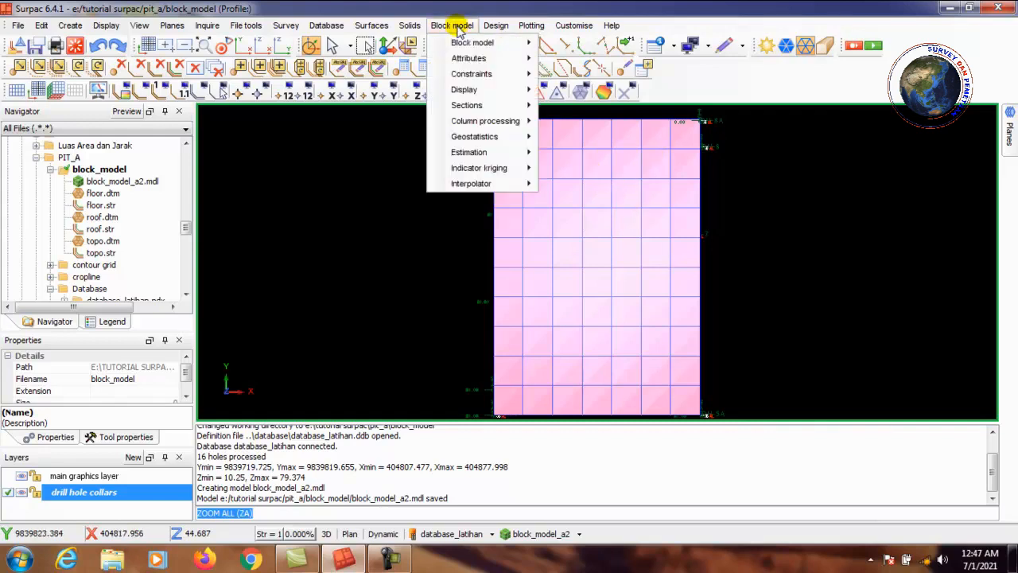
{"action": "mouse_move", "coordinate": [488, 47]}
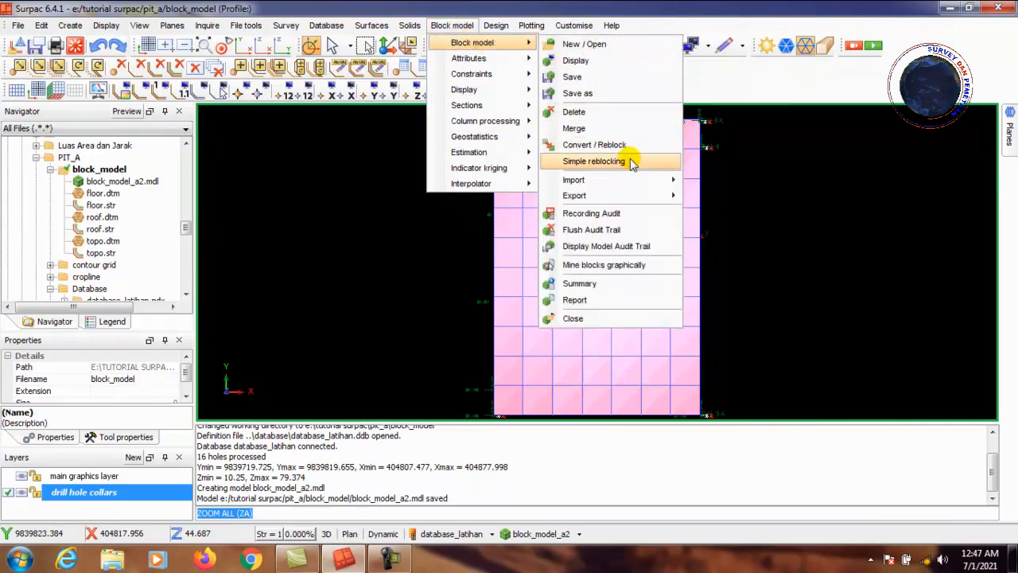
{"action": "mouse_move", "coordinate": [665, 199]}
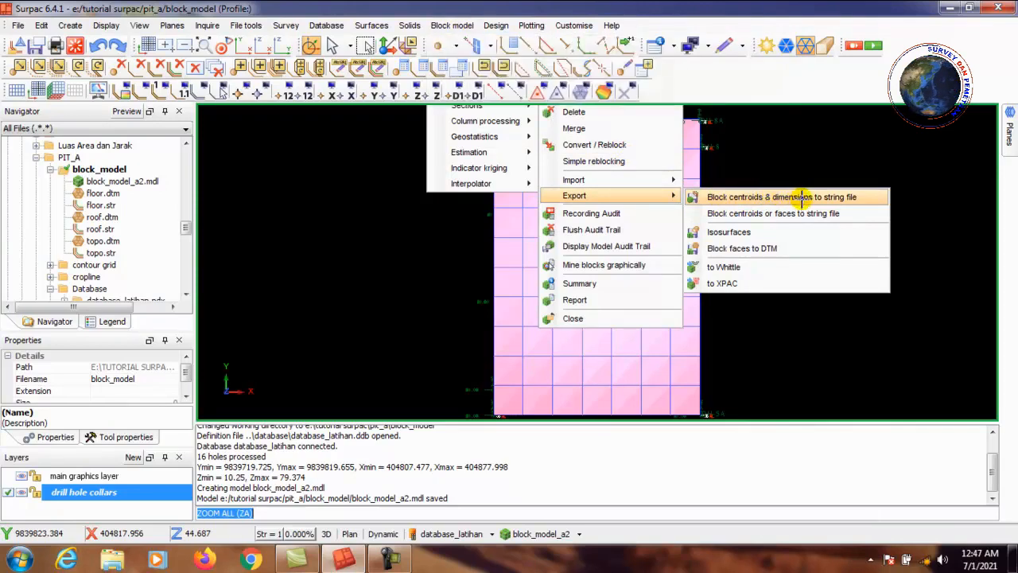
{"action": "left_click", "coordinate": [803, 199]}
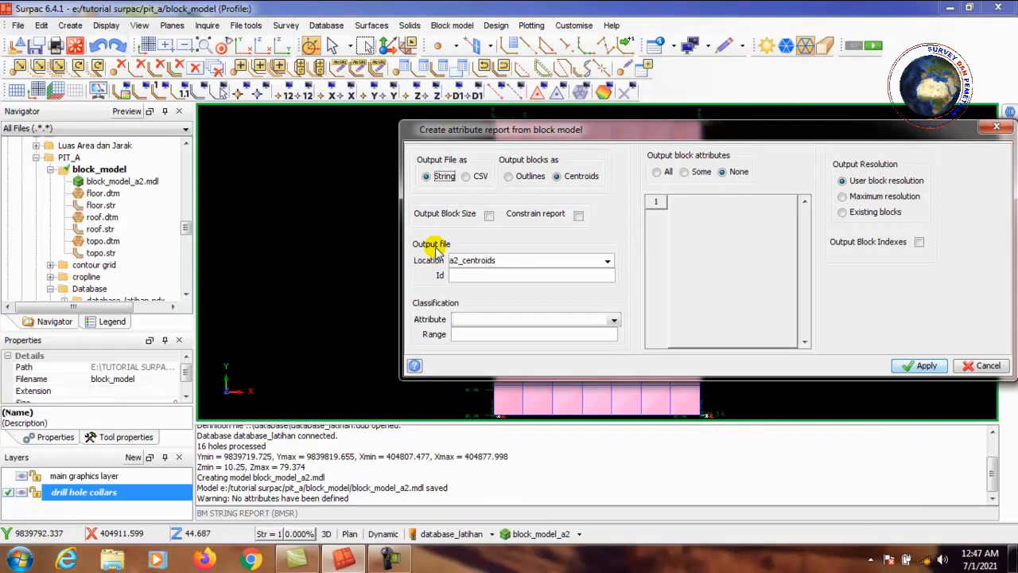
{"action": "left_click", "coordinate": [607, 263]}
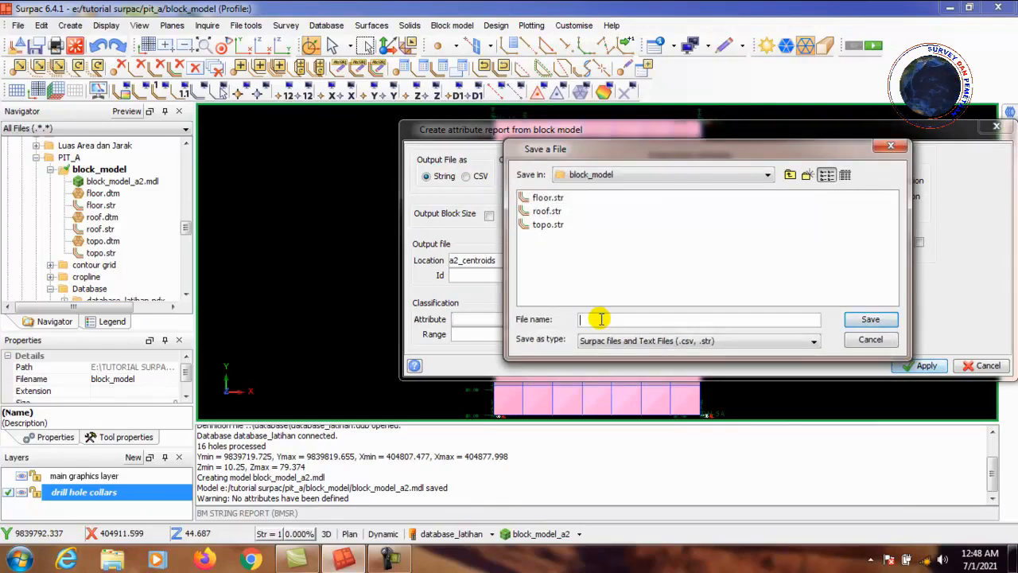
{"action": "type", "text": "a2_ce"}
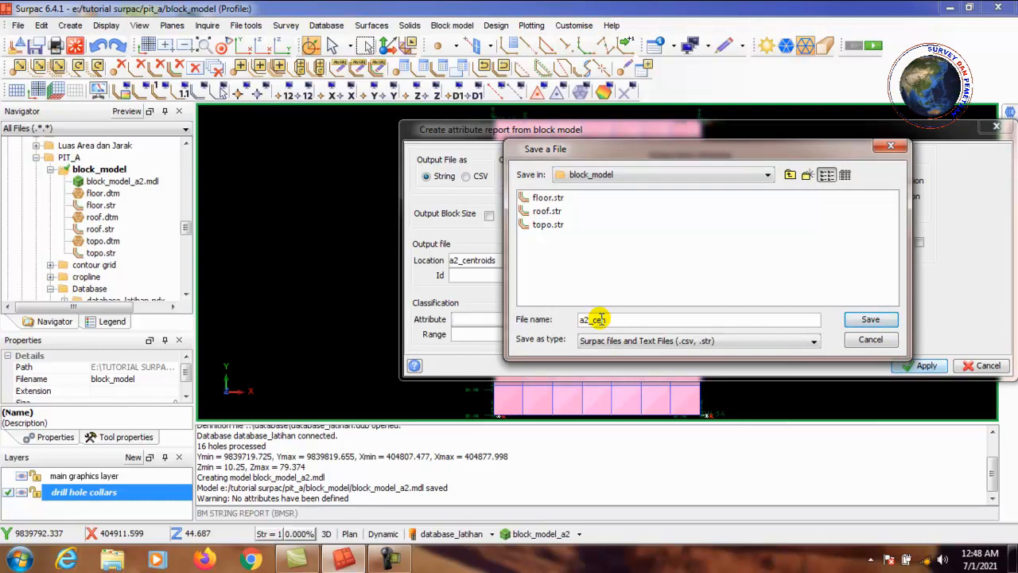
{"action": "type", "text": "ntroid"}
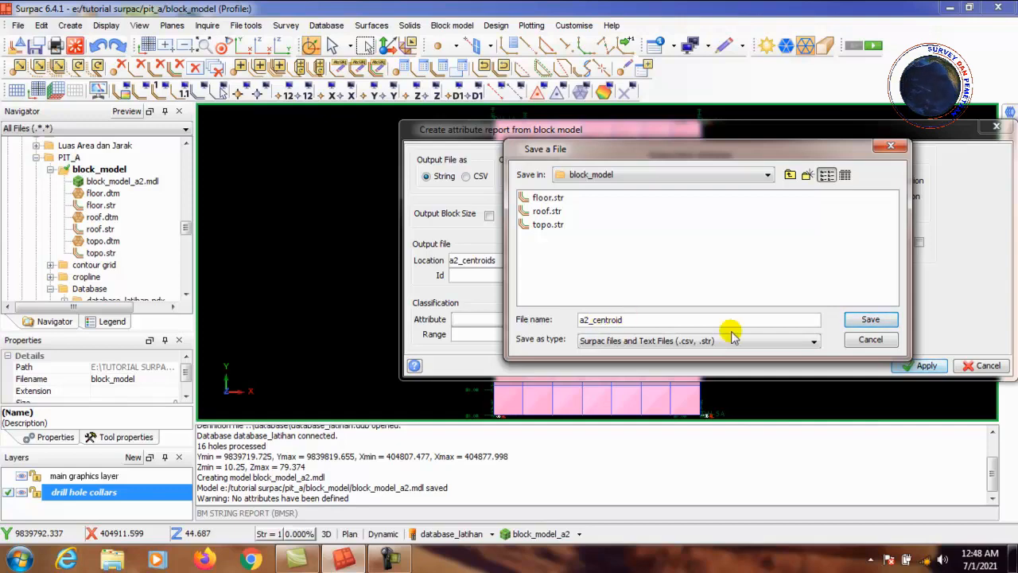
{"action": "left_click", "coordinate": [869, 320]}
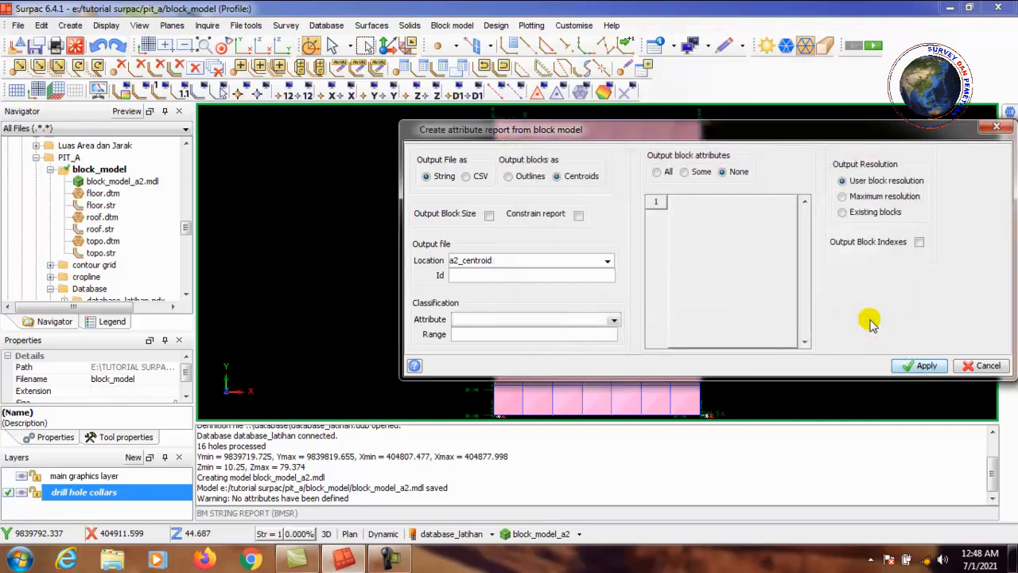
{"action": "left_click", "coordinate": [925, 365]}
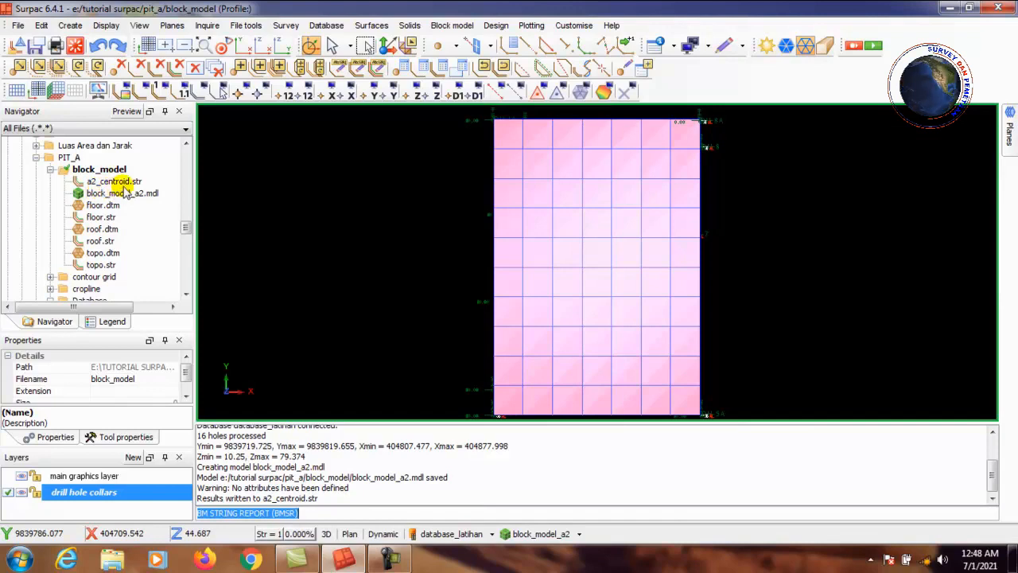
Step: Clear the displayed block model and drill hole collars from graphics
{"action": "left_click", "coordinate": [74, 45]}
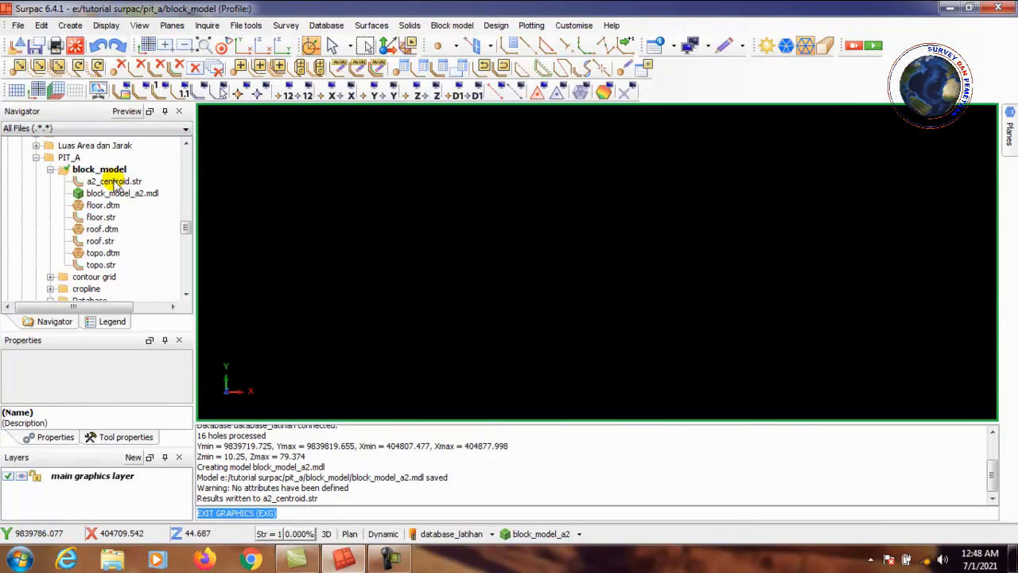
Step: Display a2_centroid.str in graphics, and start draping strings over a DTM with topo.dtm from the block_model folder as the surface
{"action": "left_click_drag", "start_coordinate": [116, 182], "coordinate": [481, 216]}
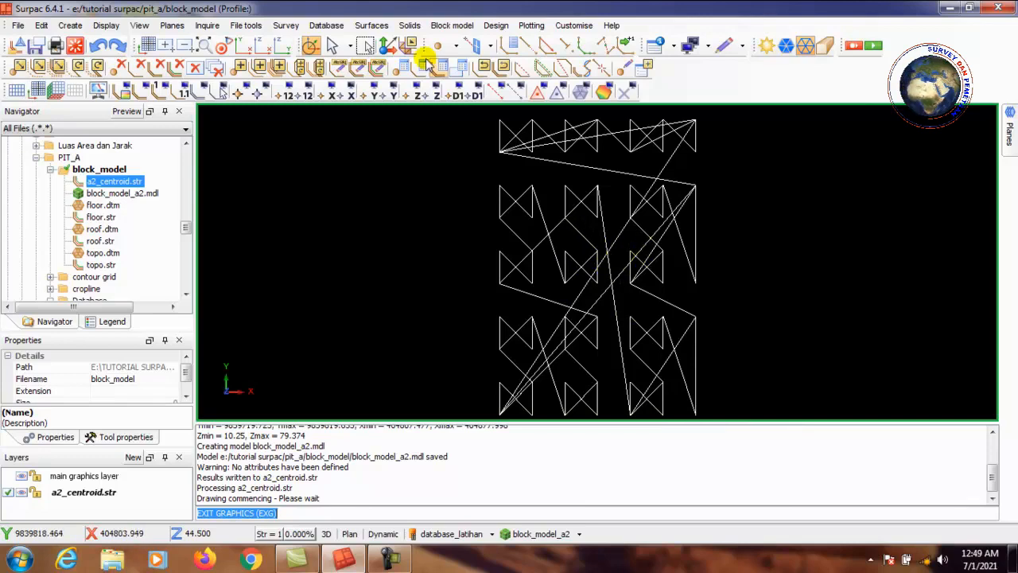
{"action": "left_click", "coordinate": [371, 26]}
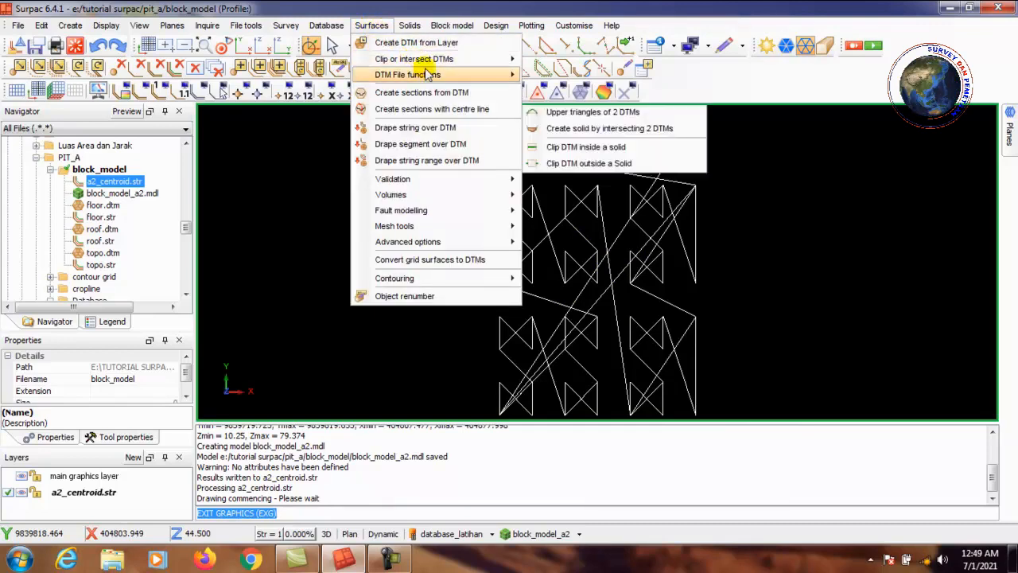
{"action": "mouse_move", "coordinate": [443, 75]}
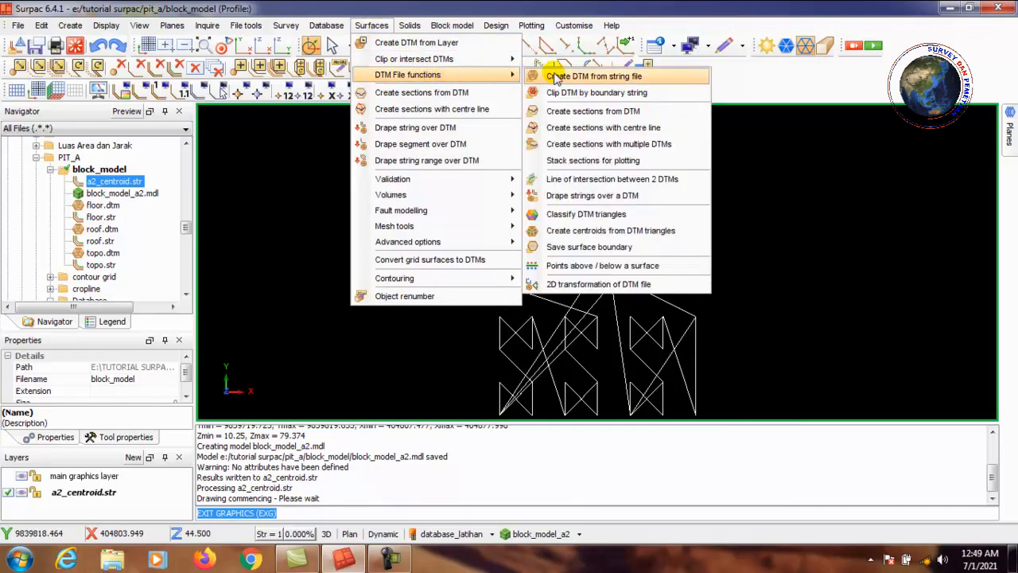
{"action": "left_click", "coordinate": [644, 198]}
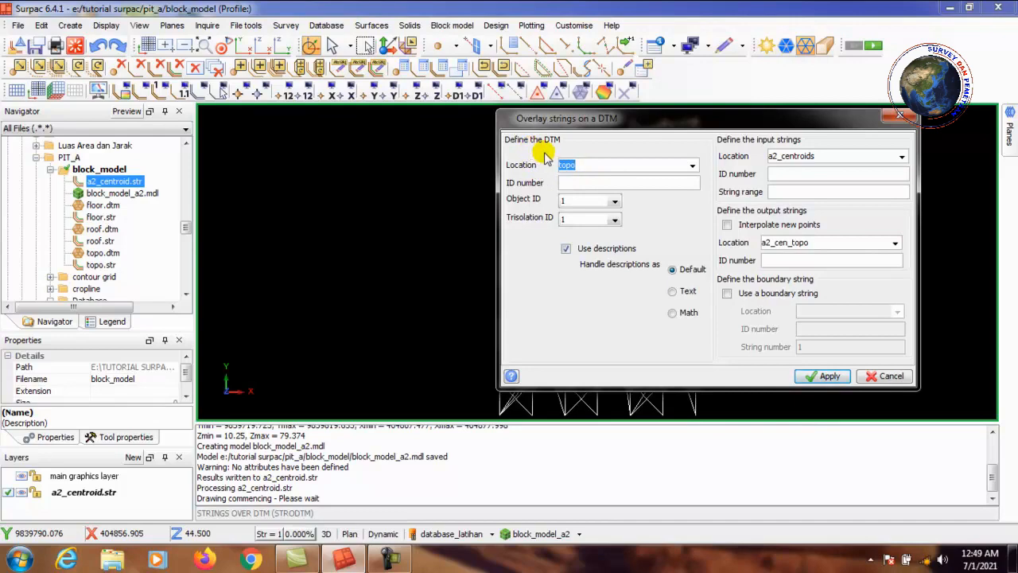
{"action": "left_click", "coordinate": [693, 164]}
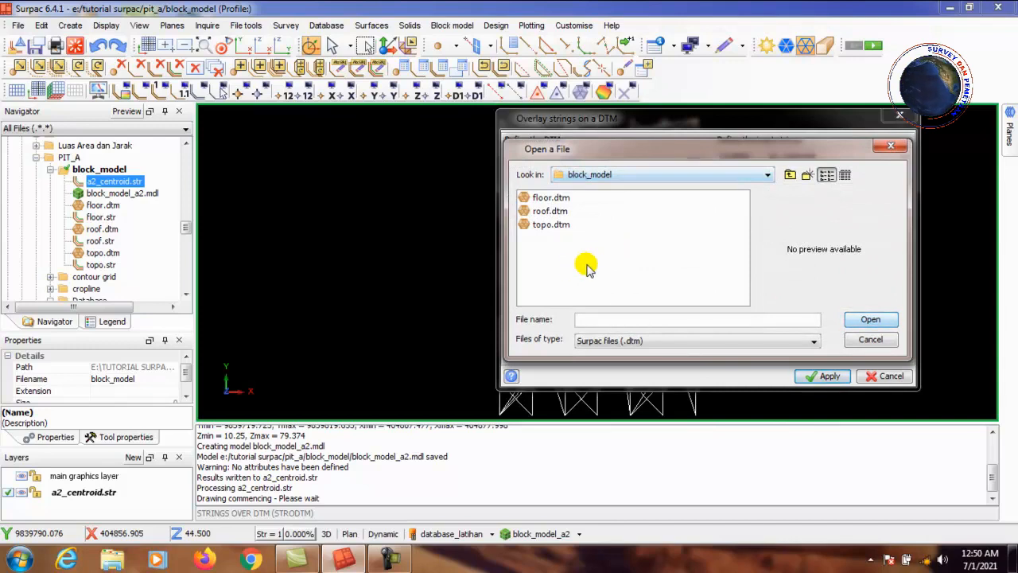
{"action": "left_click", "coordinate": [551, 226]}
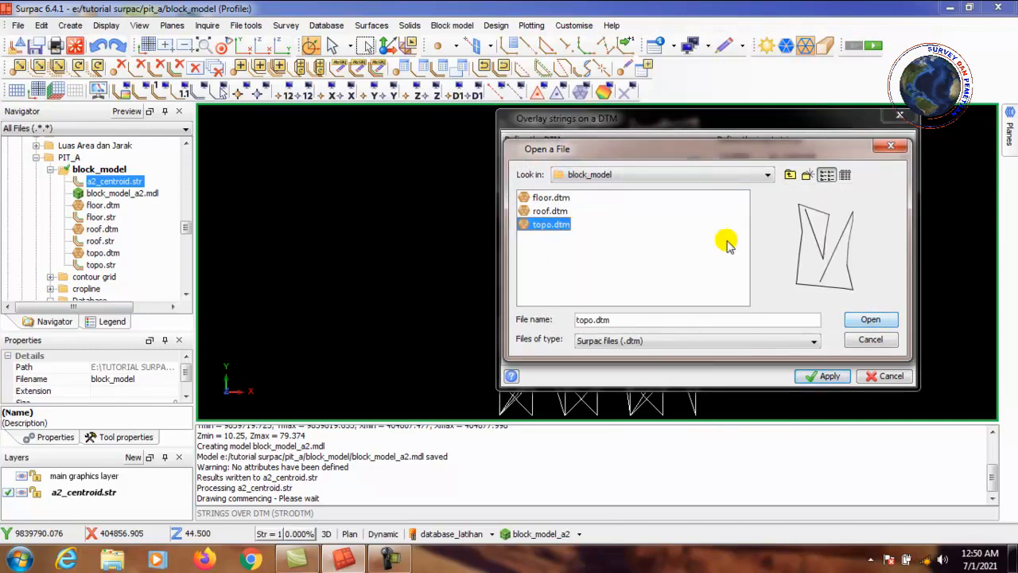
{"action": "left_click", "coordinate": [865, 318]}
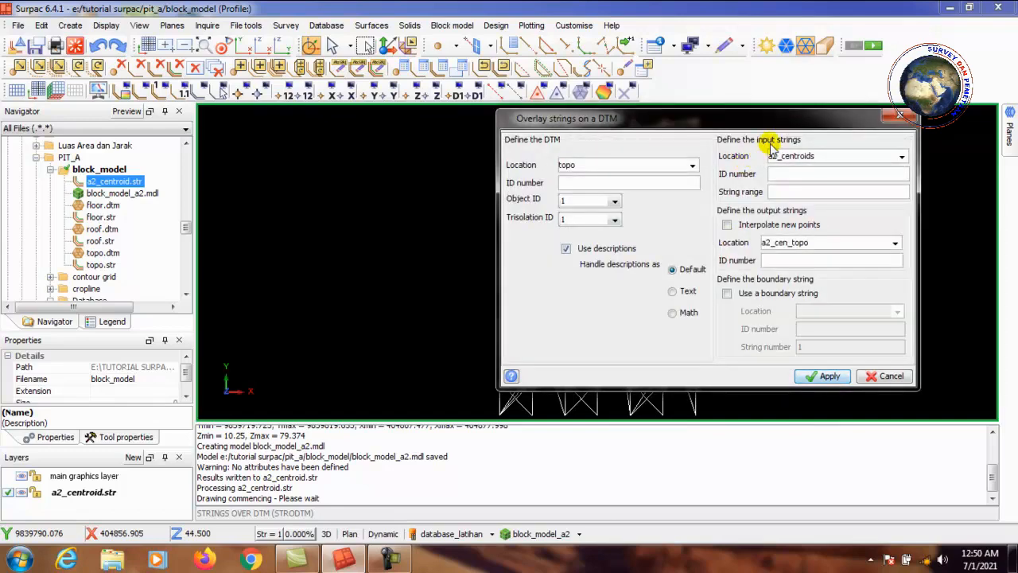
Step: Set a2_centroid.str as the input strings and a2_cen_topo in the block_model folder as the output string file
{"action": "left_click", "coordinate": [903, 157]}
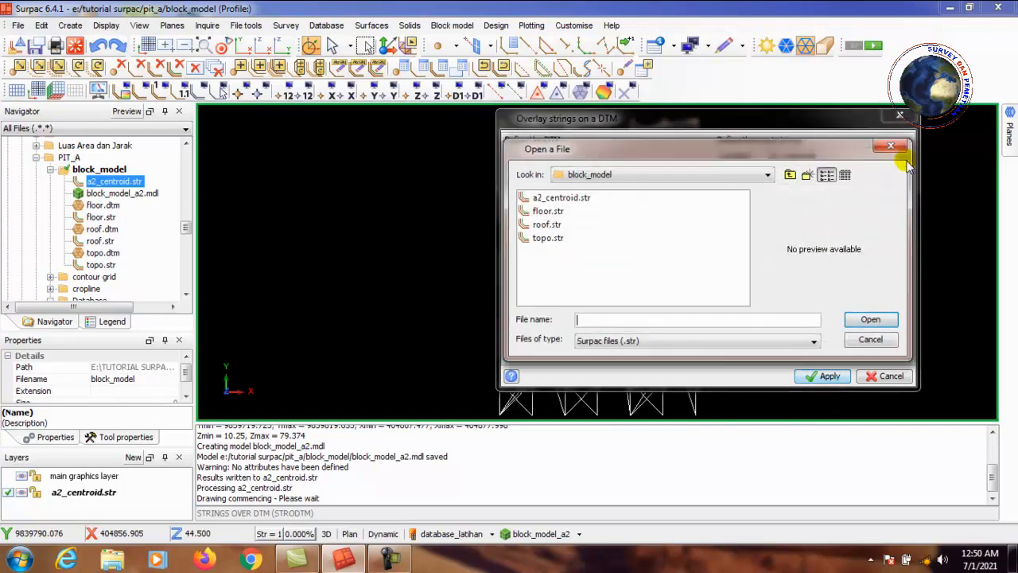
{"action": "left_click", "coordinate": [557, 199]}
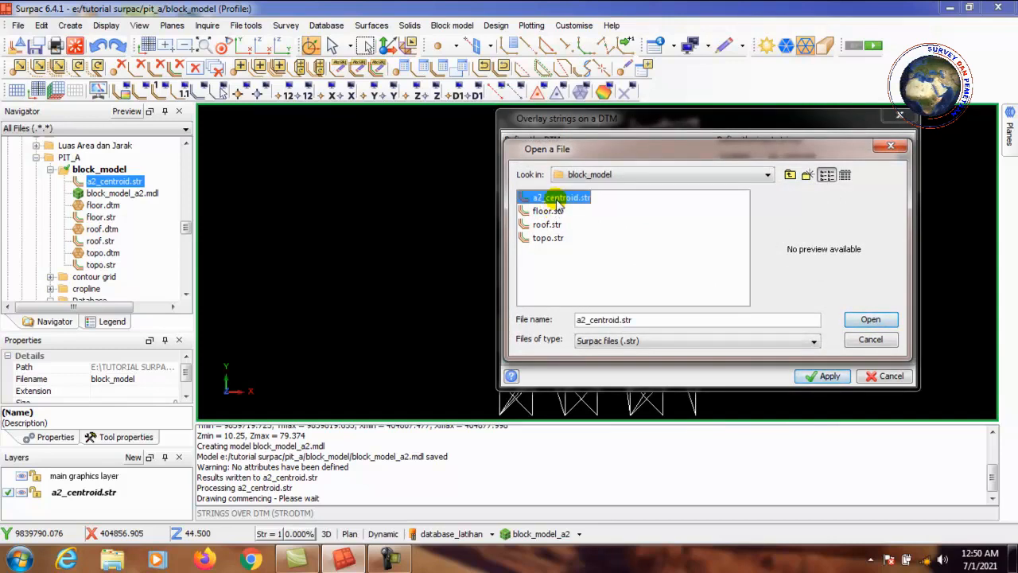
{"action": "left_click", "coordinate": [869, 322]}
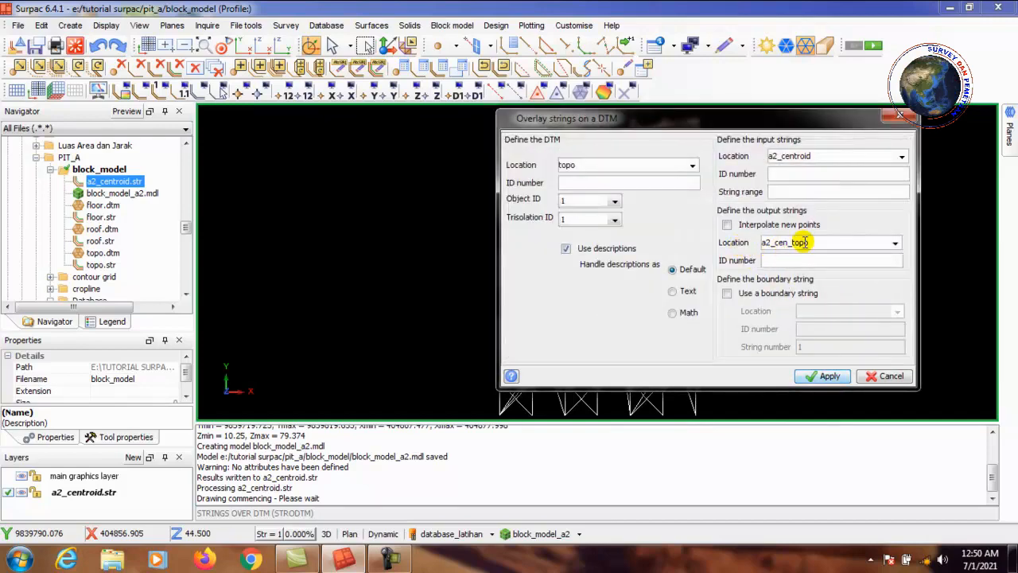
{"action": "left_click", "coordinate": [895, 244]}
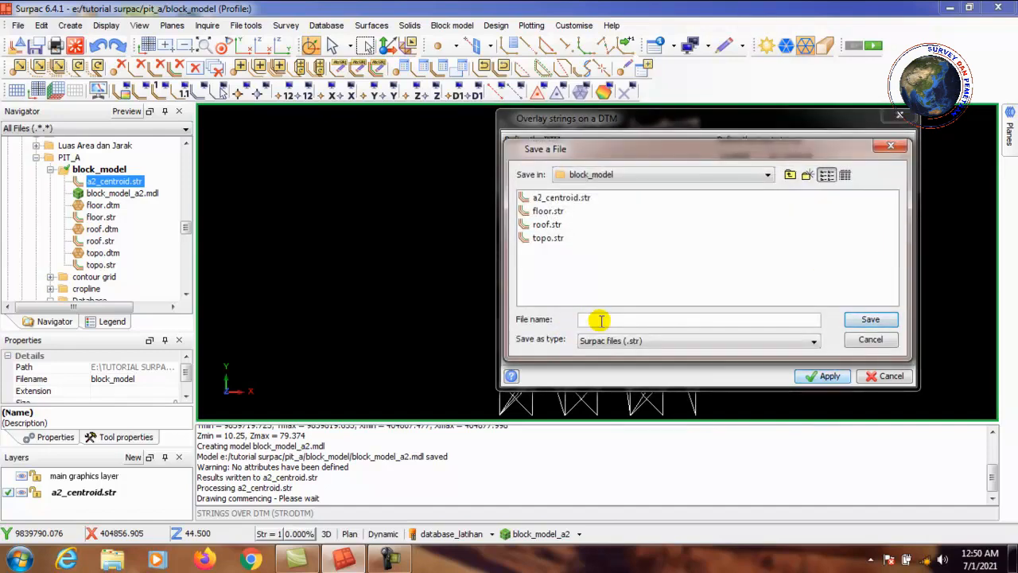
{"action": "type", "text": "a2_"}
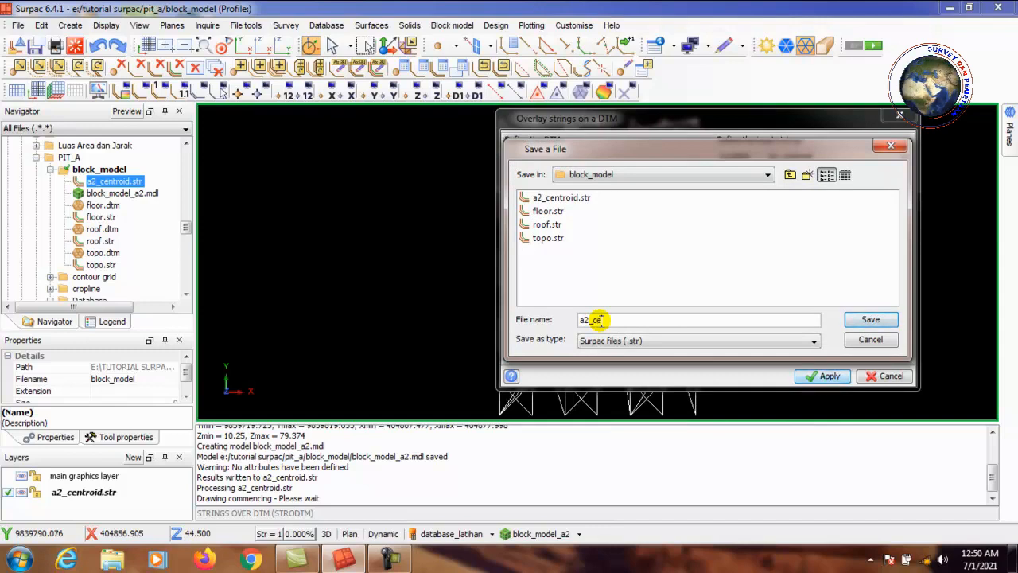
{"action": "type", "text": "ce"}
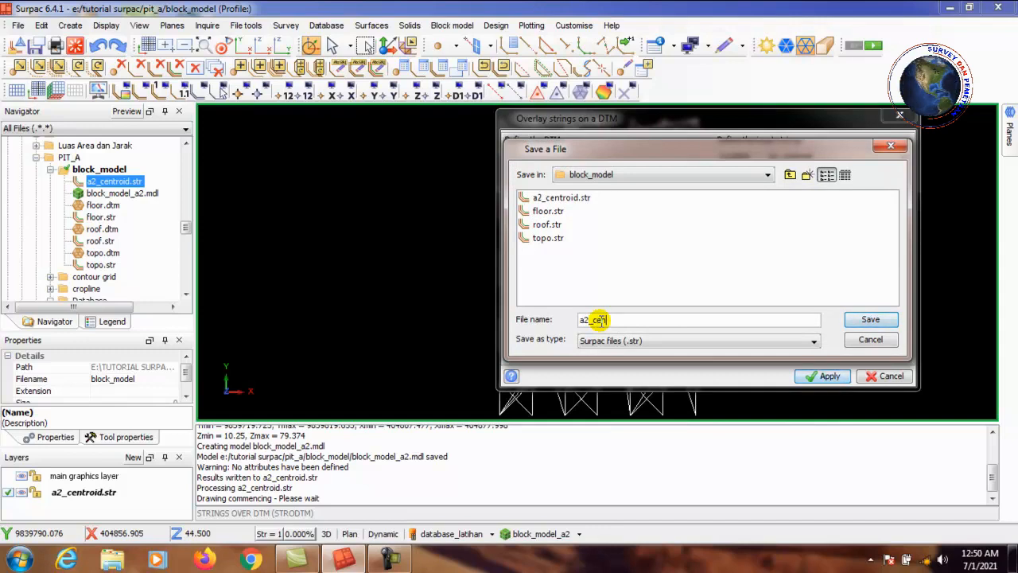
{"action": "type", "text": "n"}
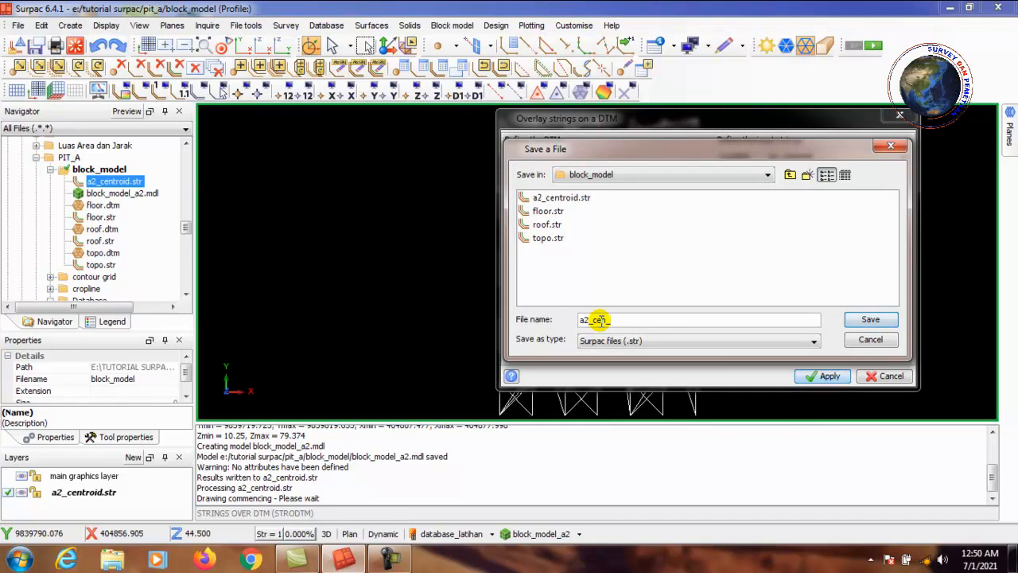
{"action": "type", "text": "tro"}
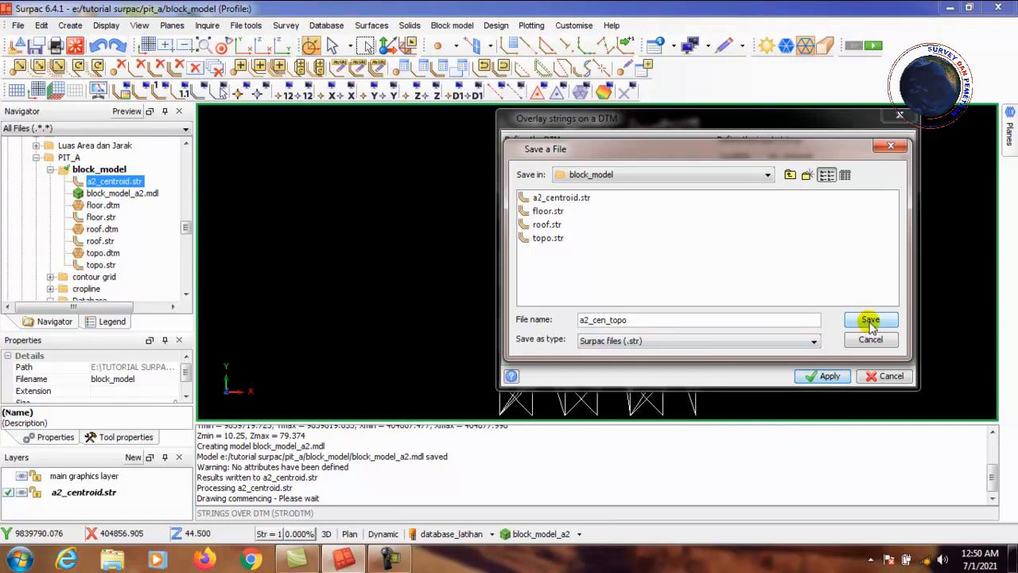
{"action": "left_click", "coordinate": [871, 321]}
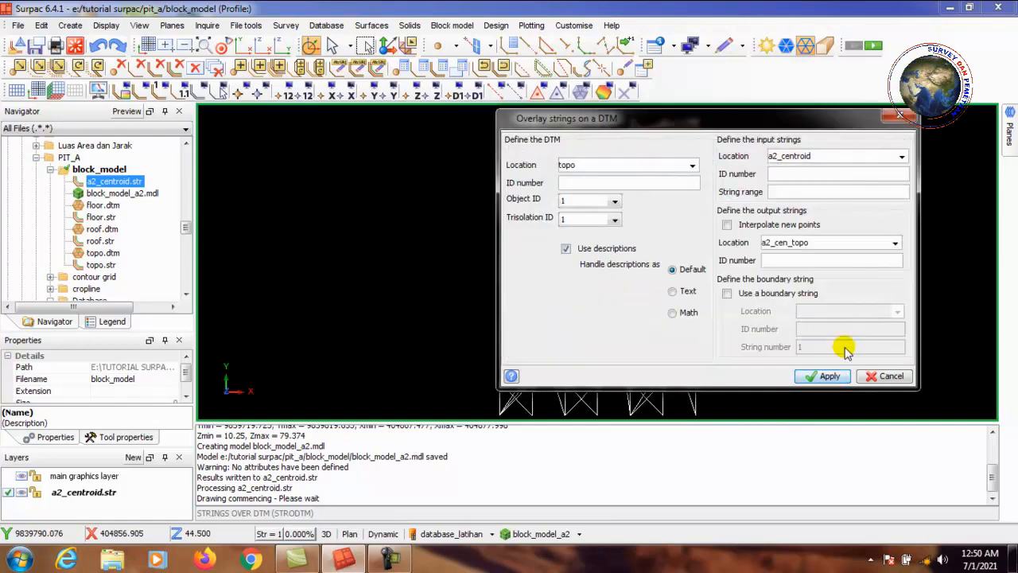
Step: Run the topo drape with string field D1 set equal to DTM field Z
{"action": "left_click", "coordinate": [829, 376]}
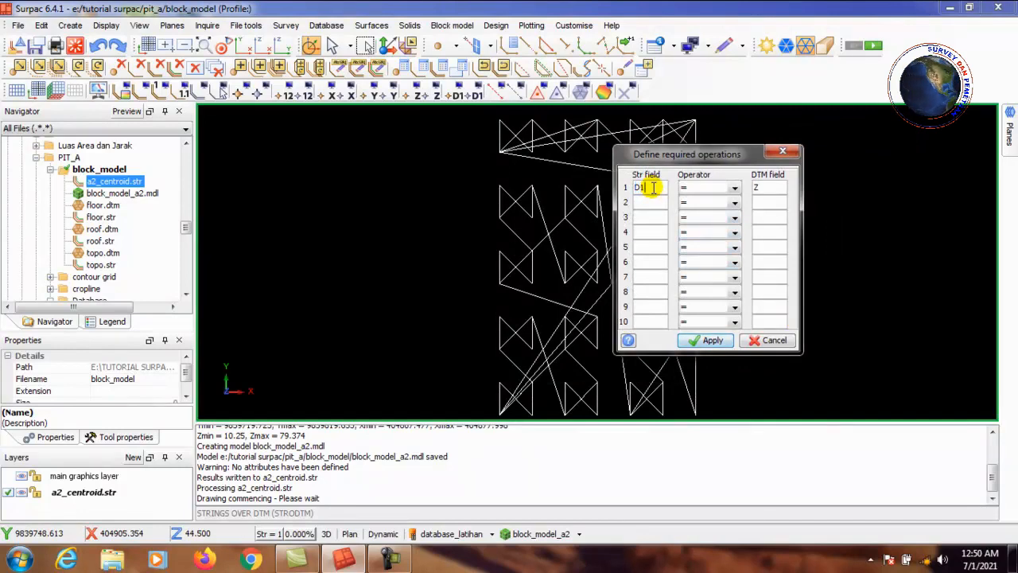
{"action": "type", "text": "D1"}
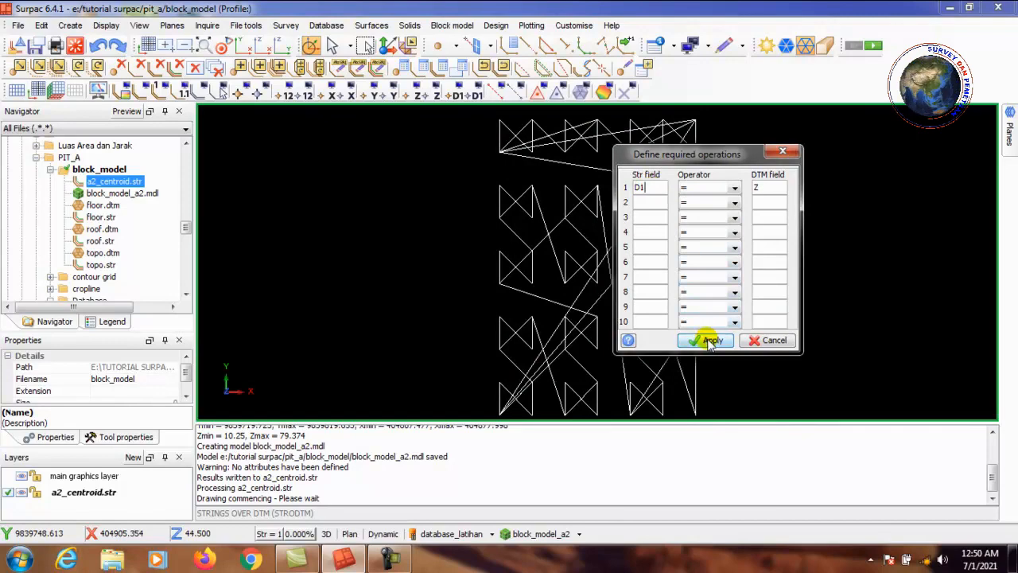
{"action": "left_click", "coordinate": [707, 340]}
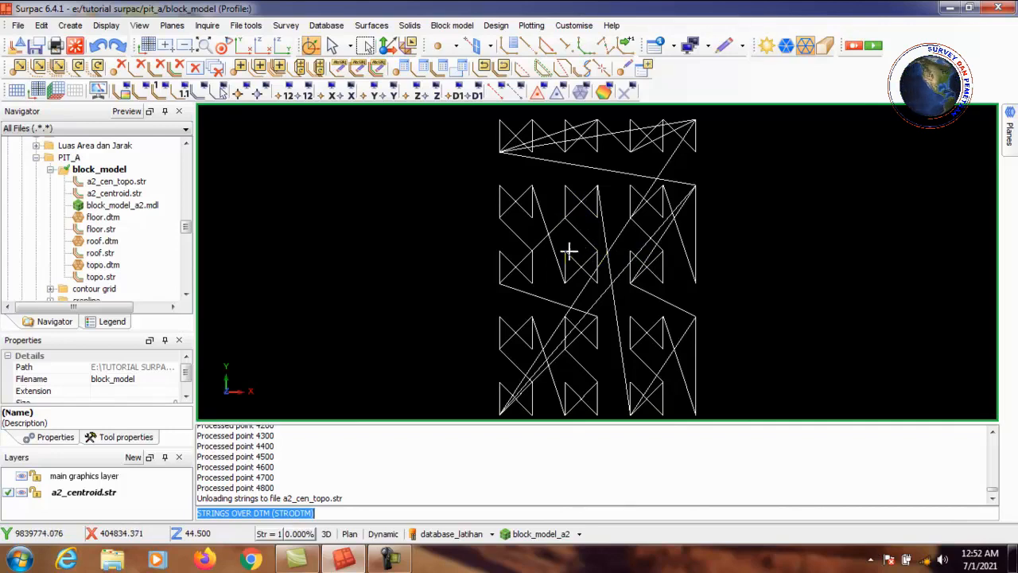
Step: Start another drape of strings over a DTM, with roof.dtm as the surface
{"action": "left_click", "coordinate": [371, 27]}
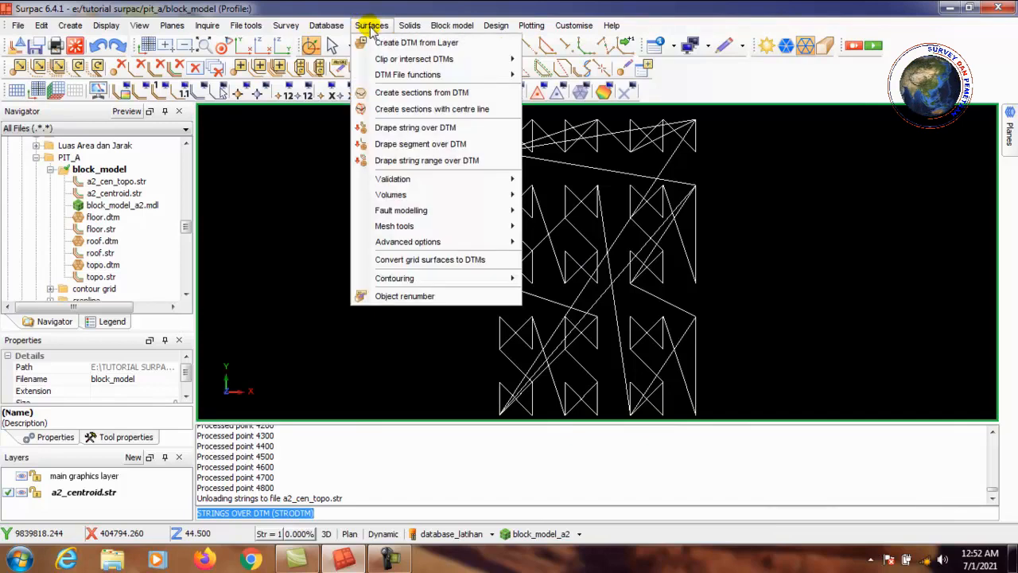
{"action": "mouse_move", "coordinate": [430, 77]}
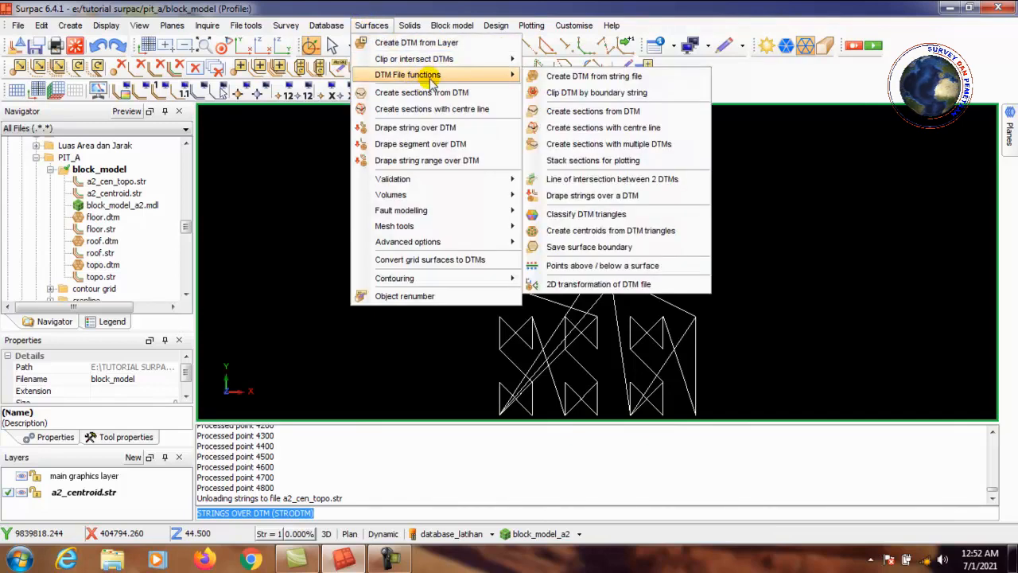
{"action": "left_click", "coordinate": [654, 201]}
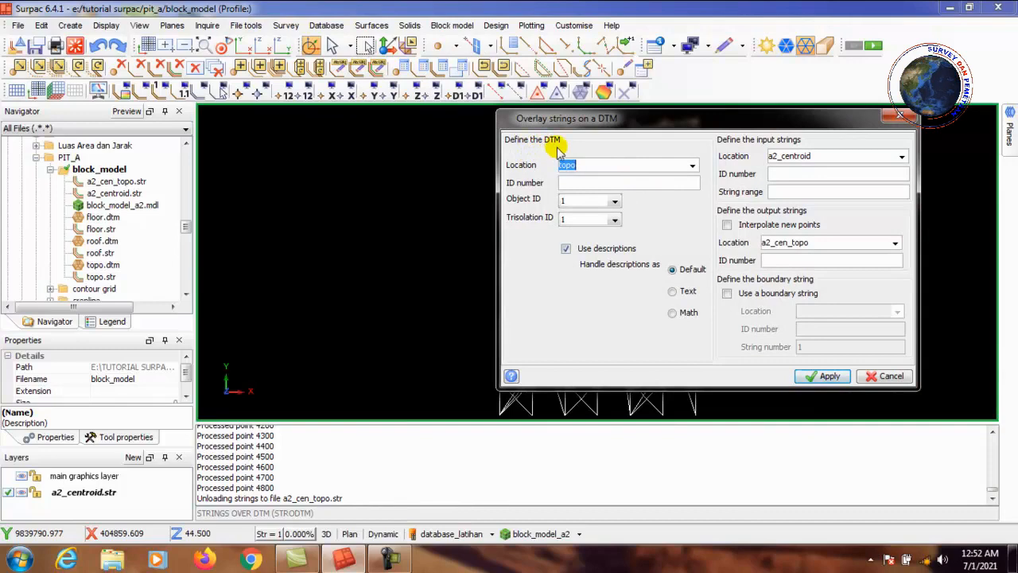
{"action": "left_click", "coordinate": [693, 165]}
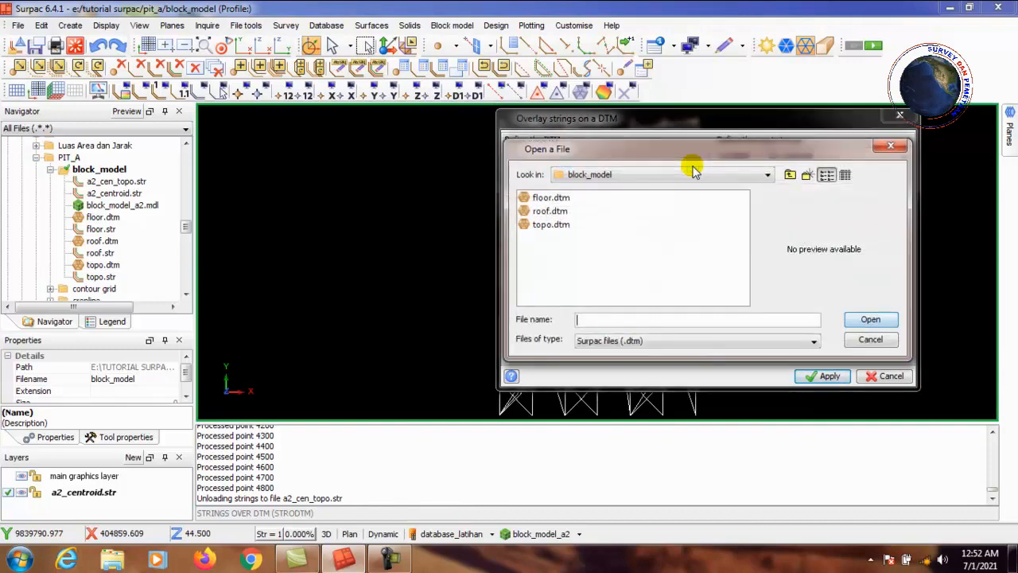
{"action": "left_click", "coordinate": [547, 212]}
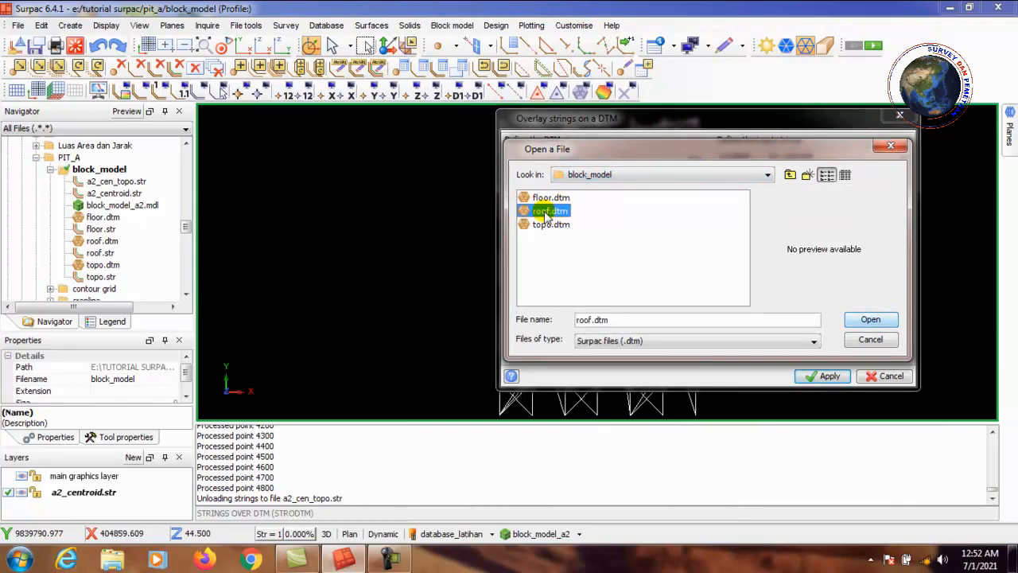
{"action": "left_click", "coordinate": [873, 323]}
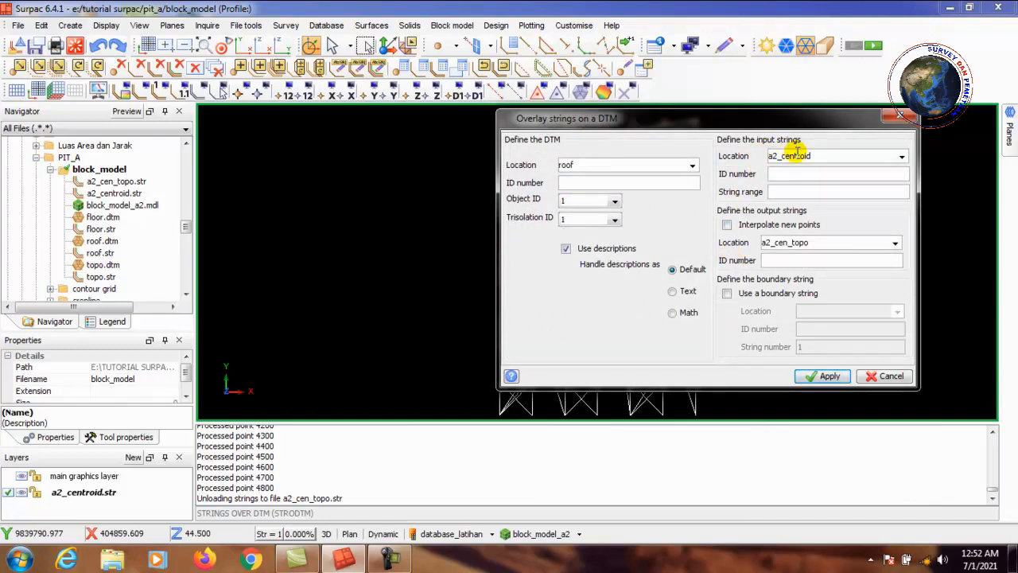
Step: Use a2_centroid.str as the input strings and a2_cen_roof as the output file for the roof drape, and apply these settings
{"action": "left_click", "coordinate": [902, 157]}
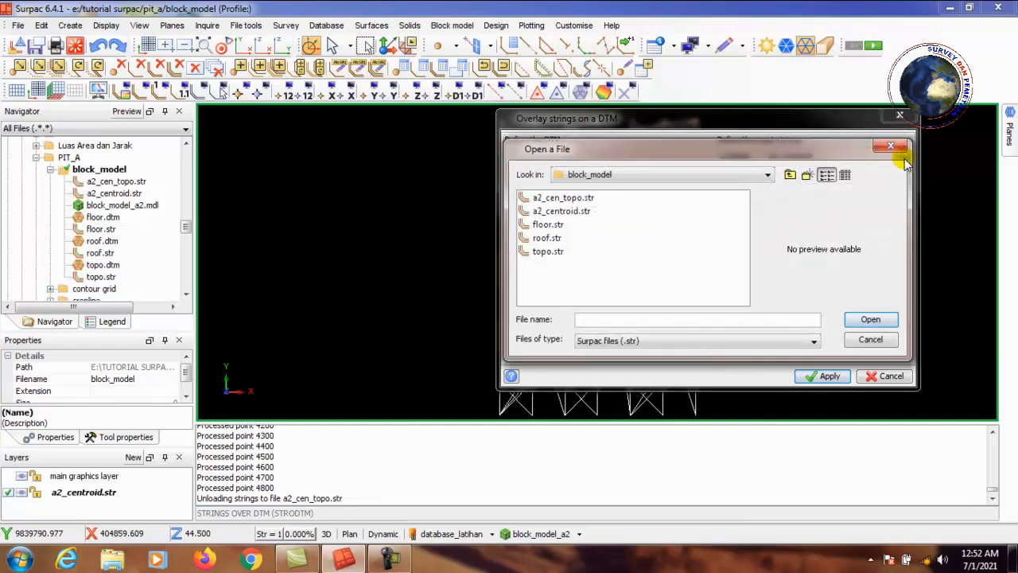
{"action": "left_click", "coordinate": [579, 212]}
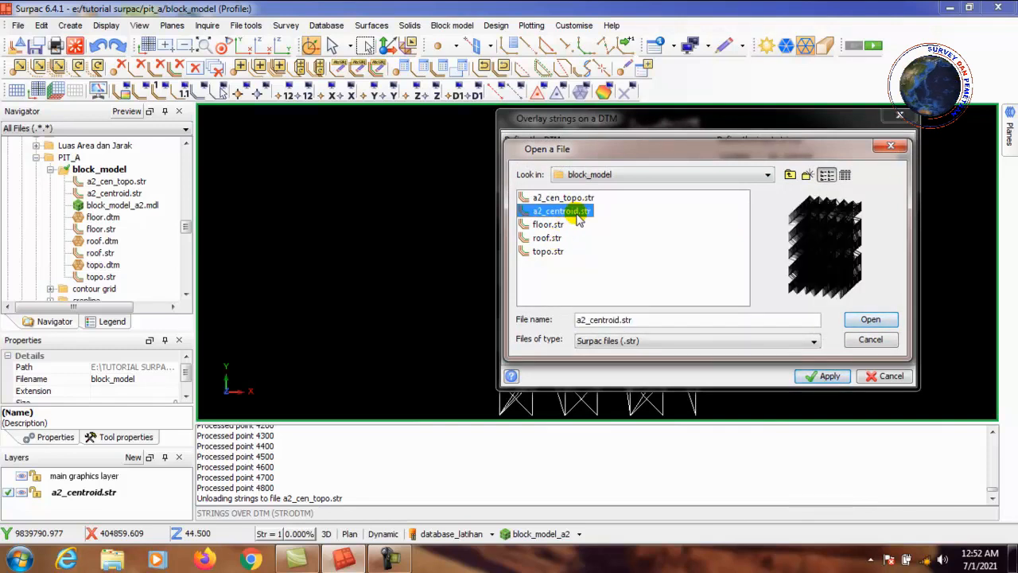
{"action": "left_click", "coordinate": [872, 321]}
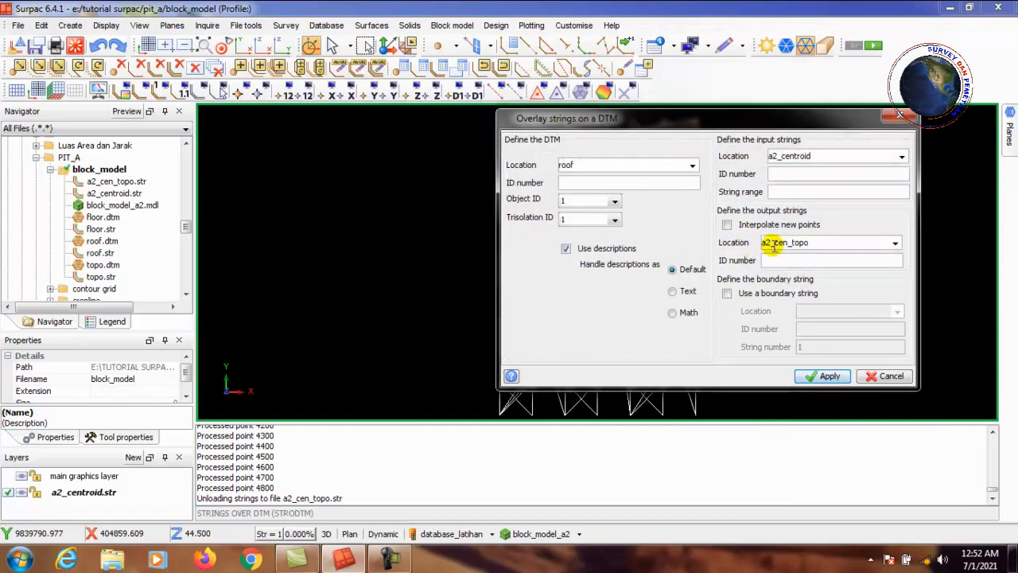
{"action": "double_click", "coordinate": [831, 242]}
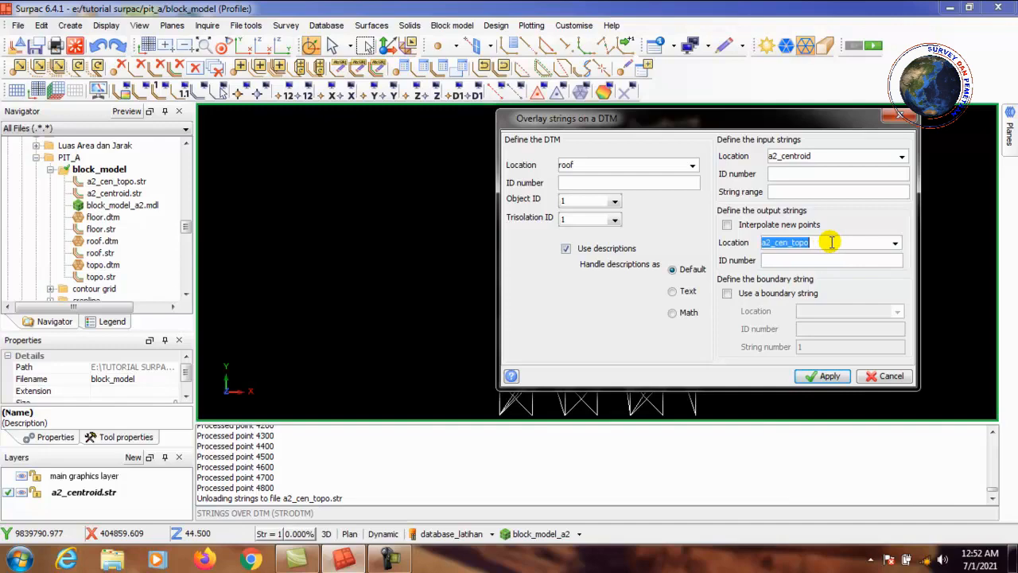
{"action": "left_click", "coordinate": [896, 243]}
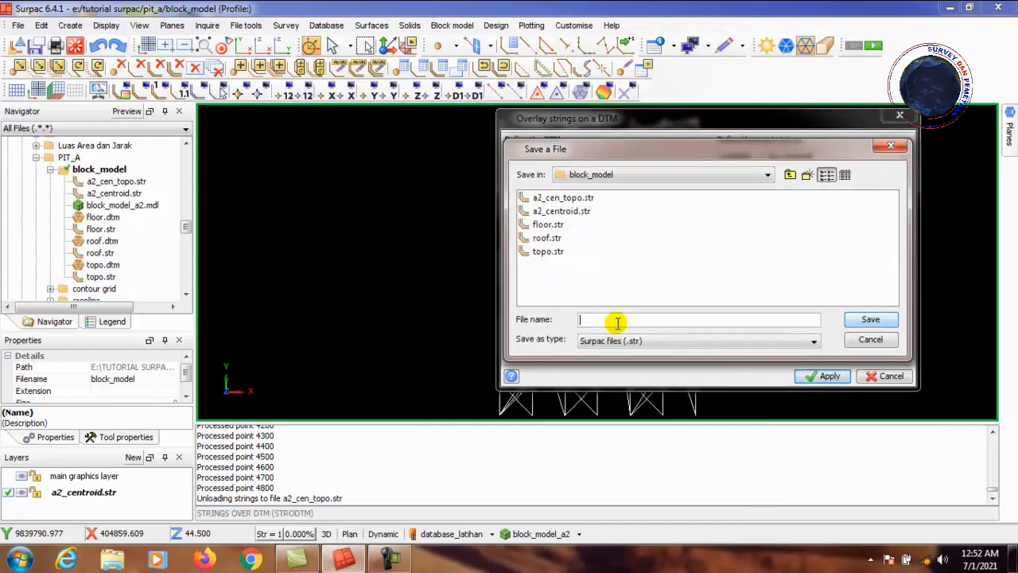
{"action": "type", "text": "a2"}
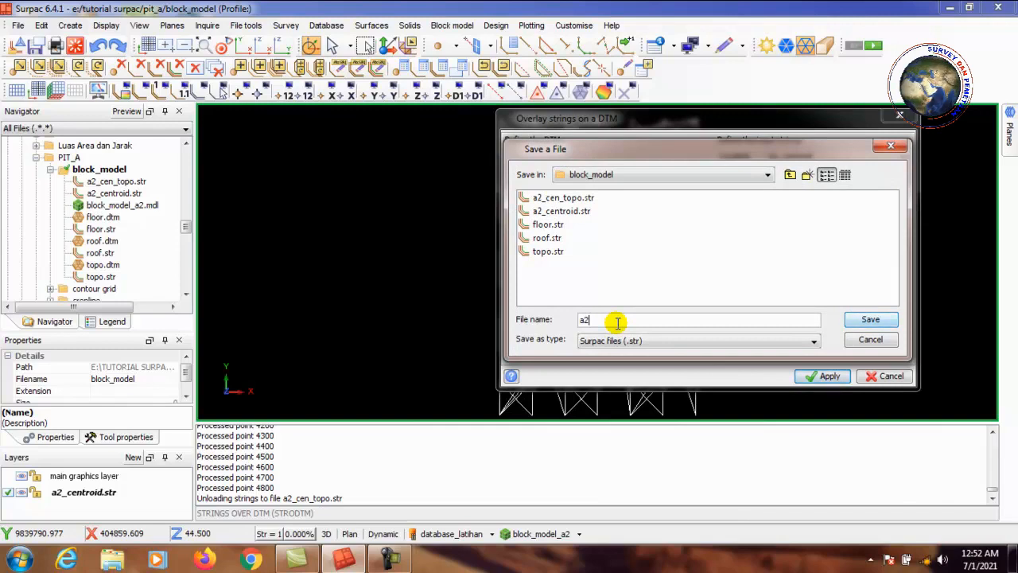
{"action": "type", "text": "_cen_"}
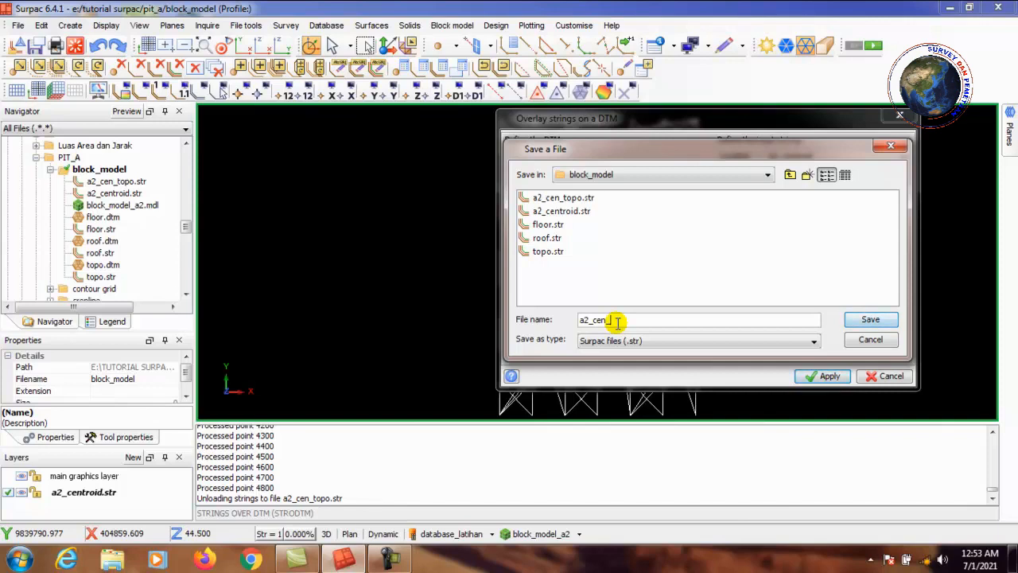
{"action": "type", "text": "top"}
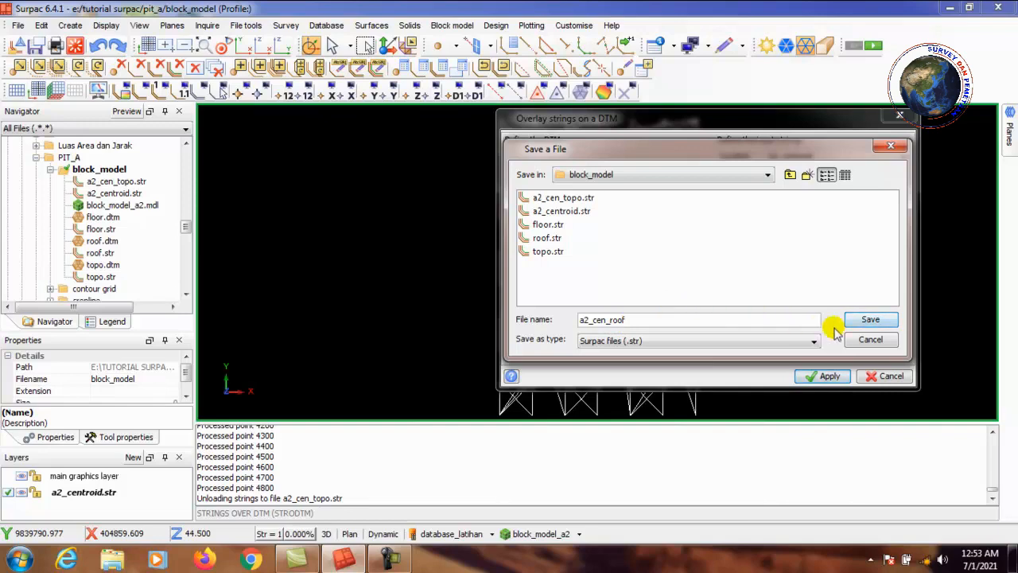
{"action": "left_click", "coordinate": [871, 319]}
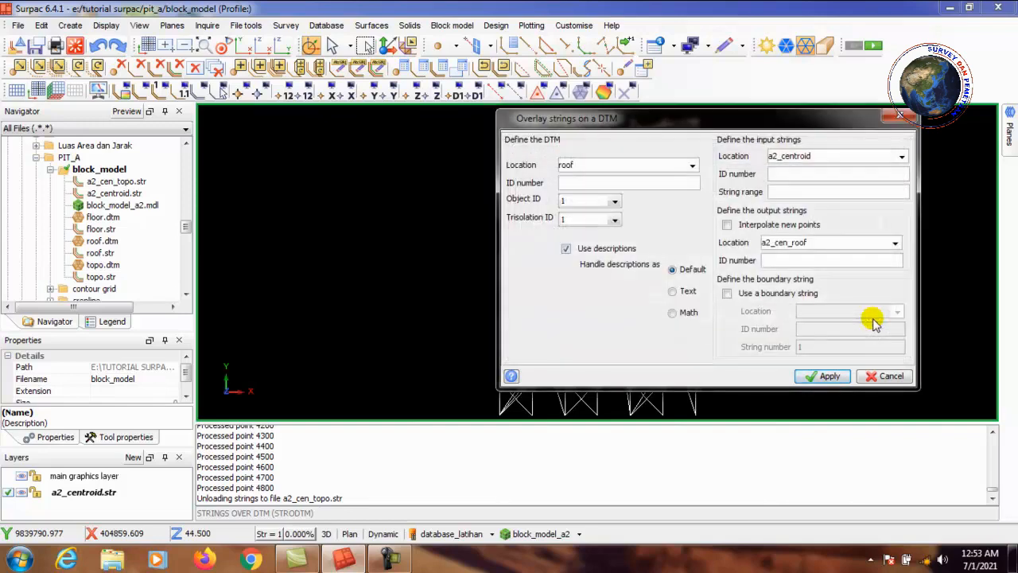
{"action": "left_click", "coordinate": [825, 377]}
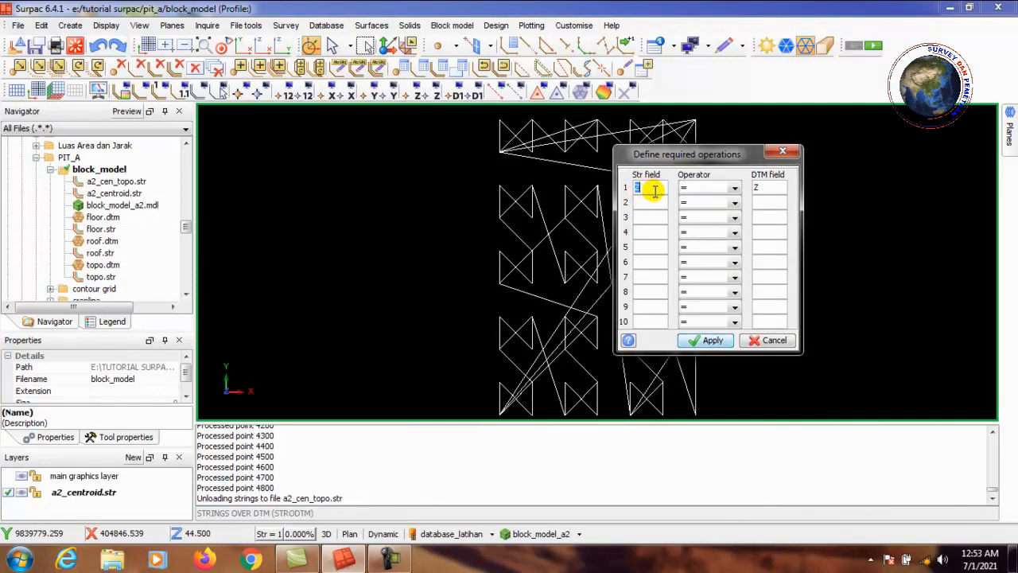
Step: Run the roof drape with string field D2 set equal to DTM field Z
{"action": "type", "text": "D2"}
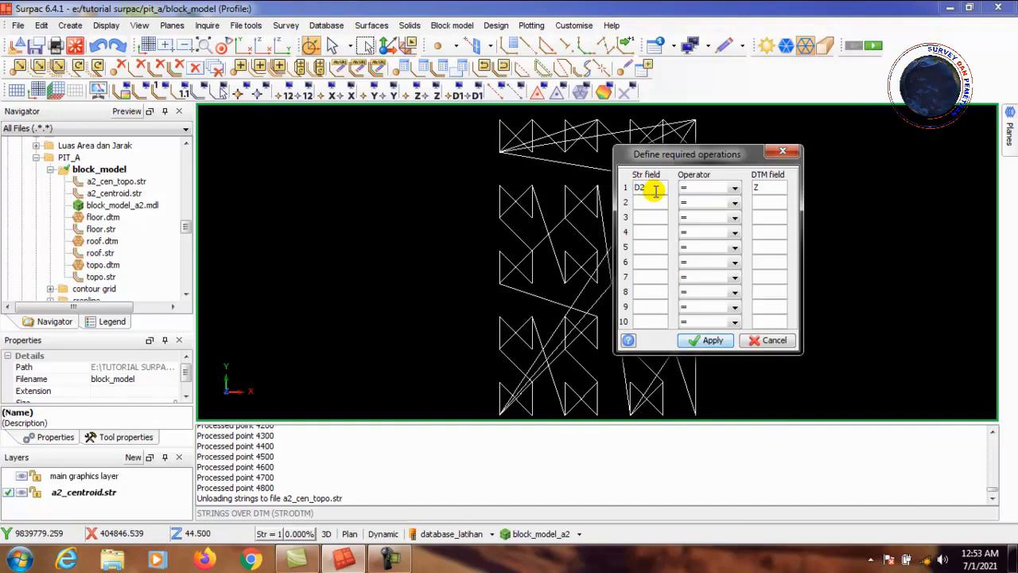
{"action": "left_click", "coordinate": [710, 340]}
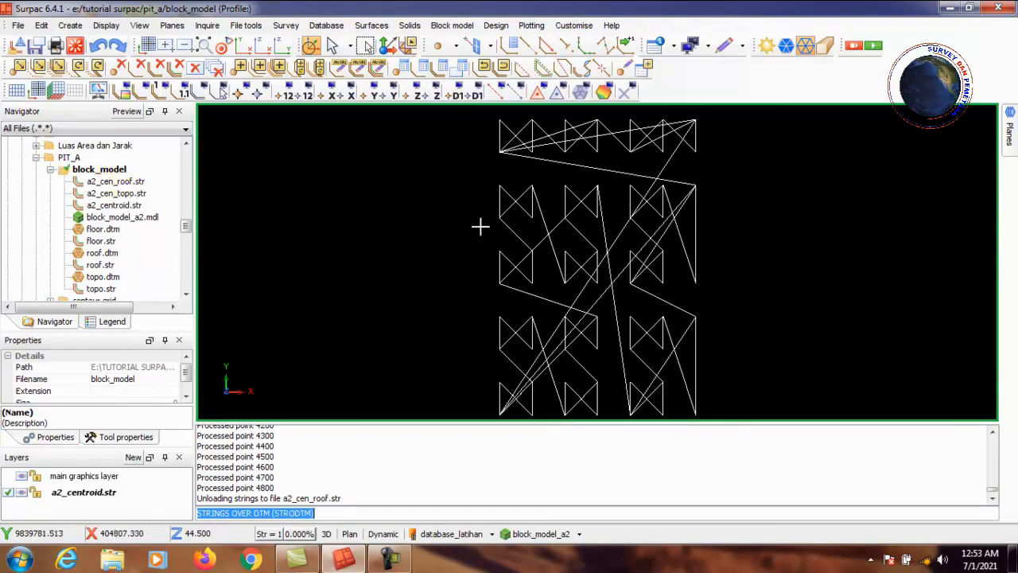
Step: Start another drape of strings over a DTM, using floor.dtm from the block_model folder as the surface
{"action": "left_click", "coordinate": [372, 26]}
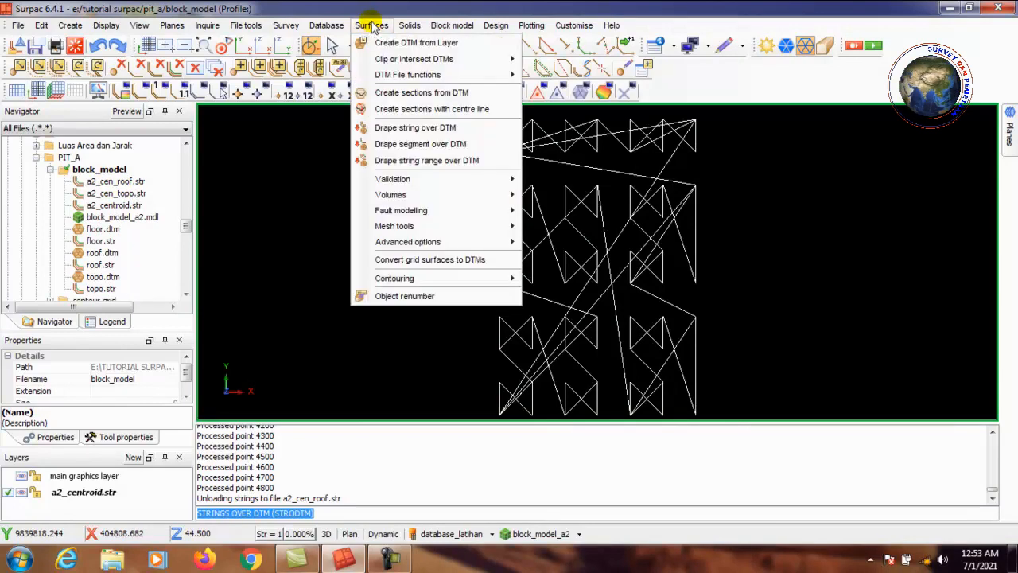
{"action": "mouse_move", "coordinate": [412, 77]}
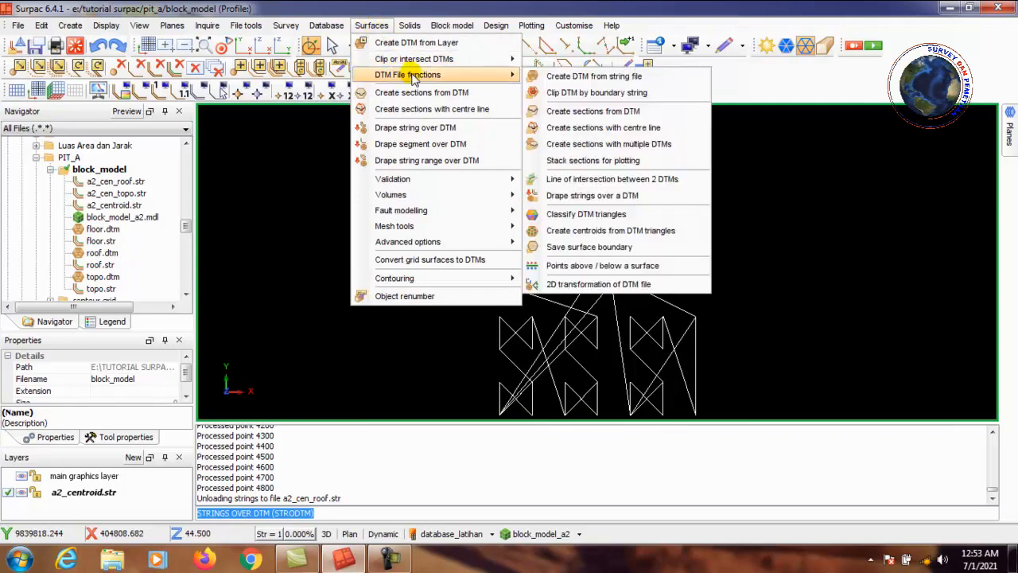
{"action": "left_click", "coordinate": [643, 197]}
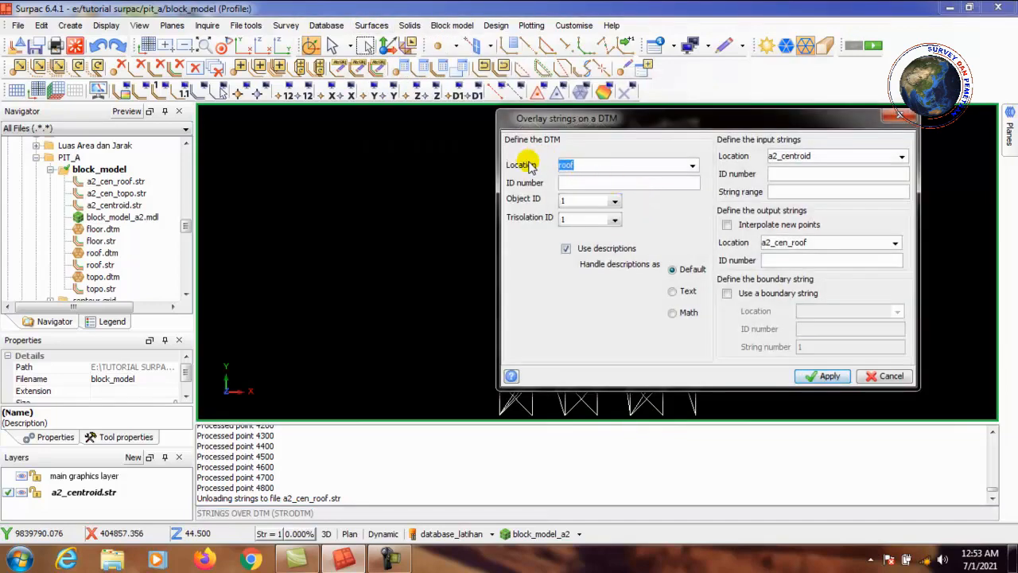
{"action": "left_click", "coordinate": [691, 165]}
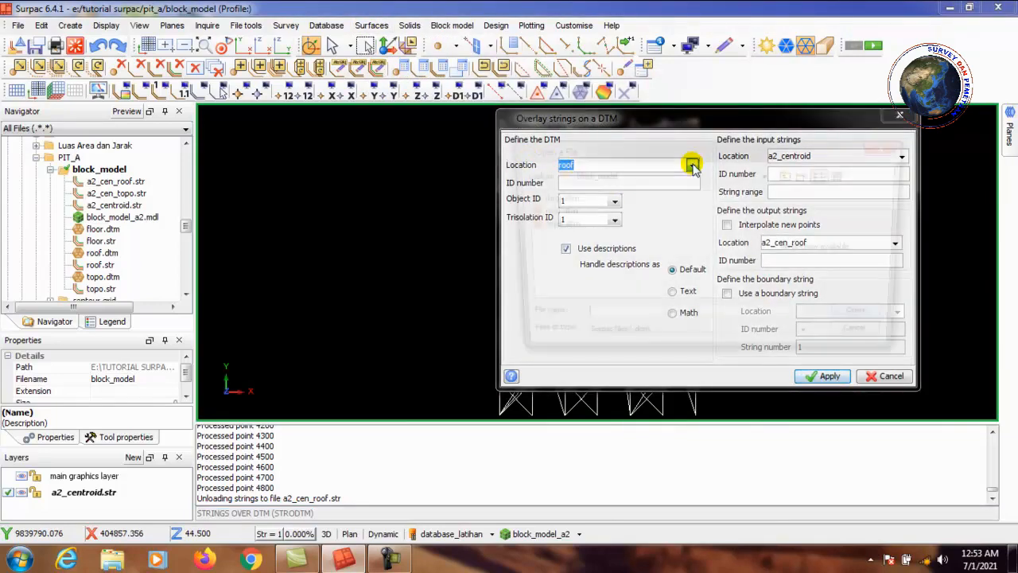
{"action": "left_click", "coordinate": [547, 198]}
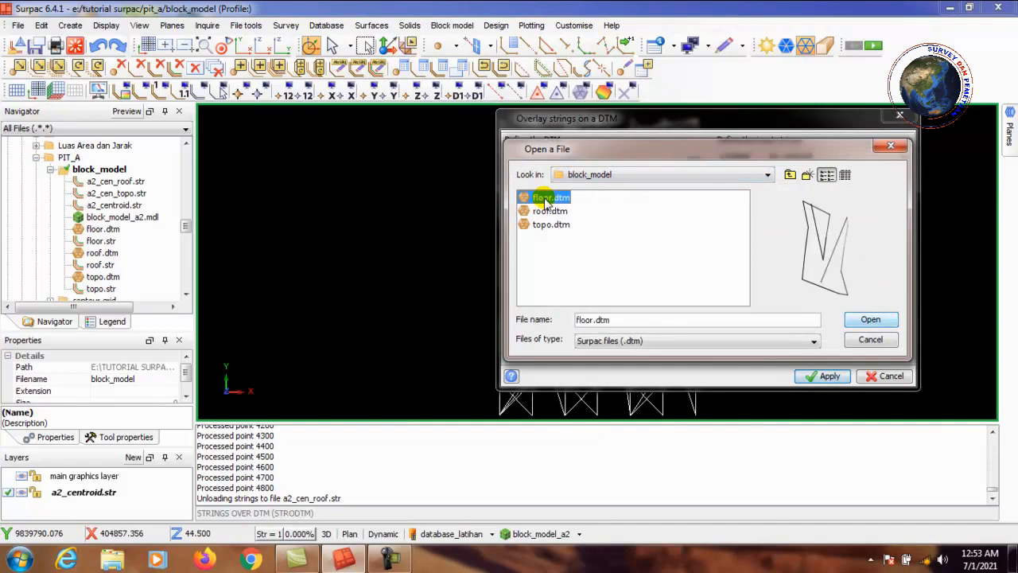
{"action": "left_click", "coordinate": [872, 320]}
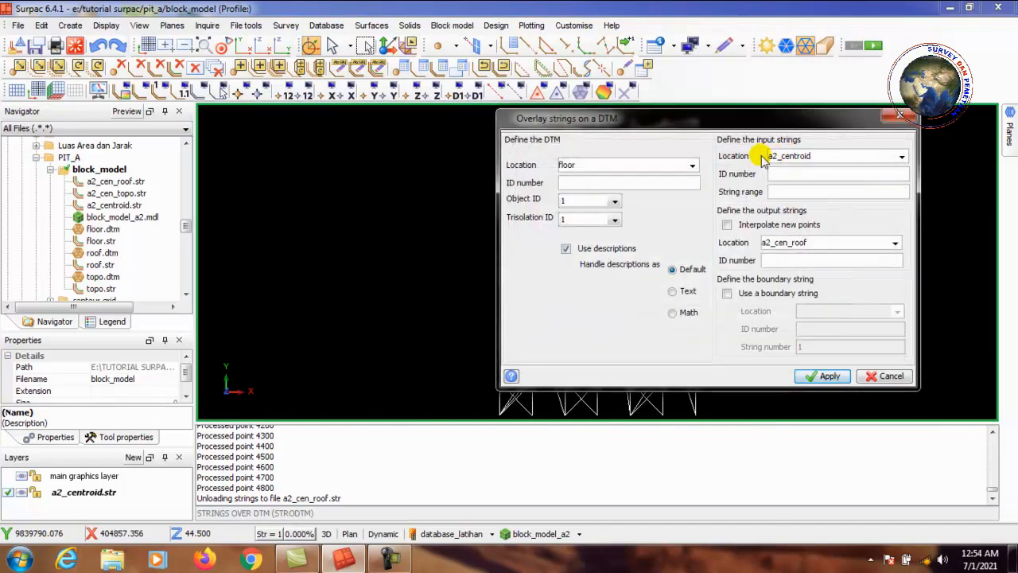
Step: Set a2_centroid.str as the input strings and a2_cen_floor in the block_model folder as the output string file
{"action": "left_click", "coordinate": [902, 156]}
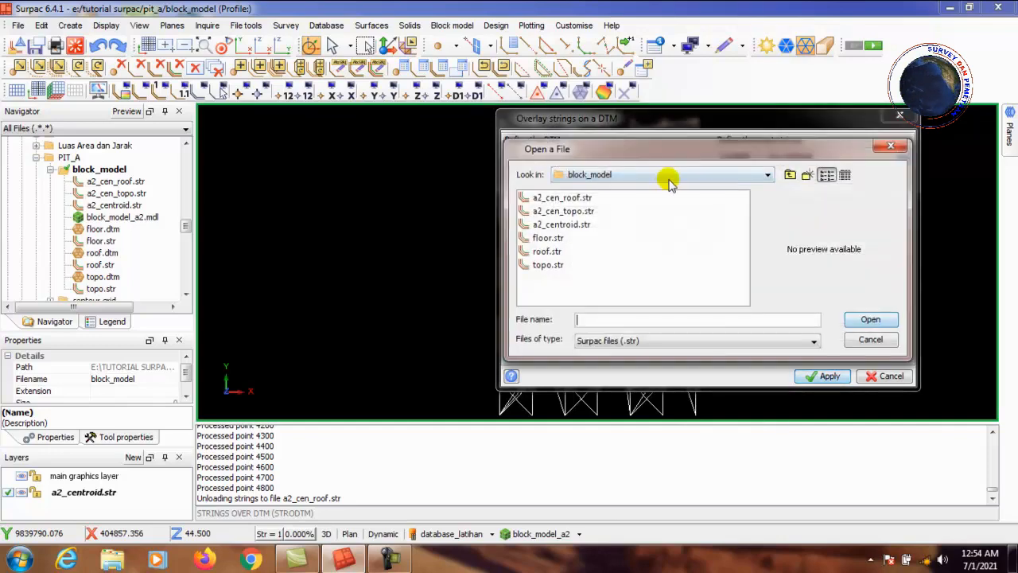
{"action": "left_click", "coordinate": [561, 224]}
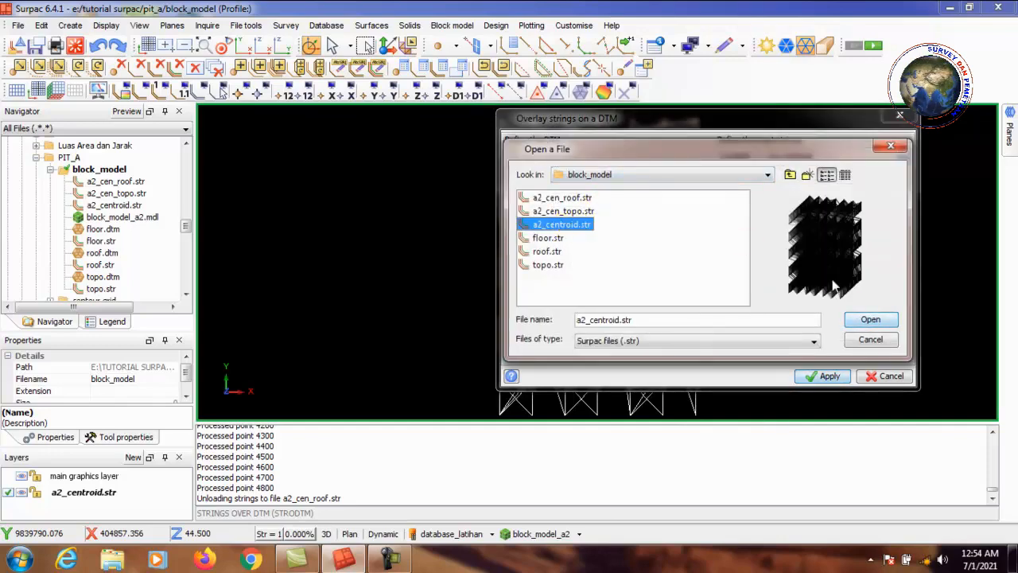
{"action": "left_click", "coordinate": [870, 320]}
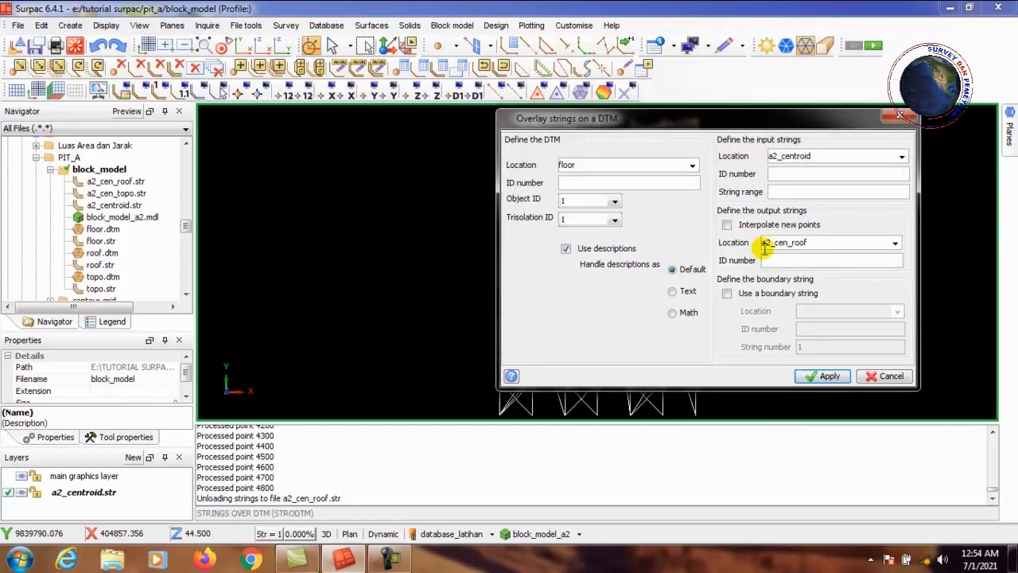
{"action": "double_click", "coordinate": [827, 242]}
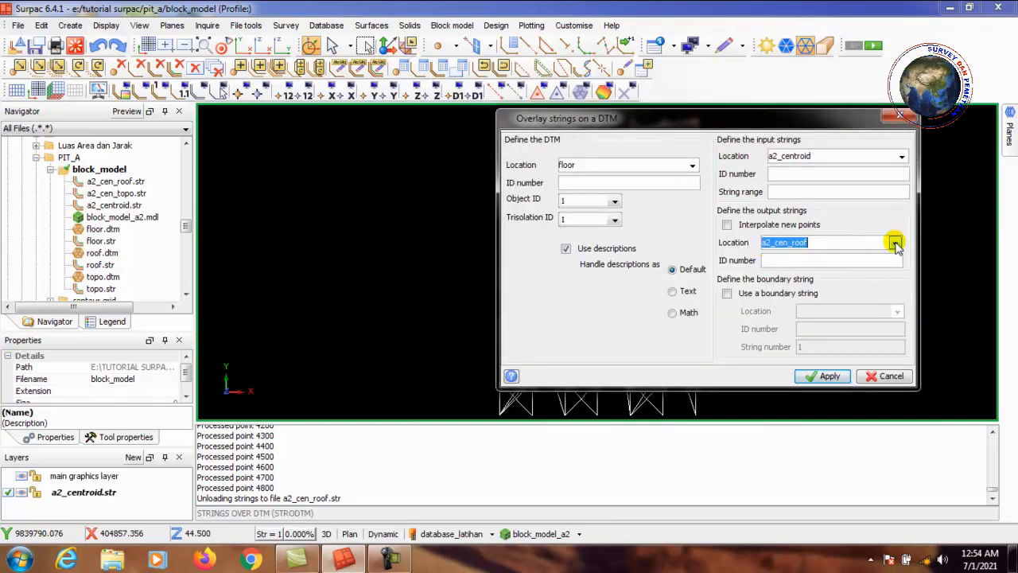
{"action": "left_click", "coordinate": [895, 243]}
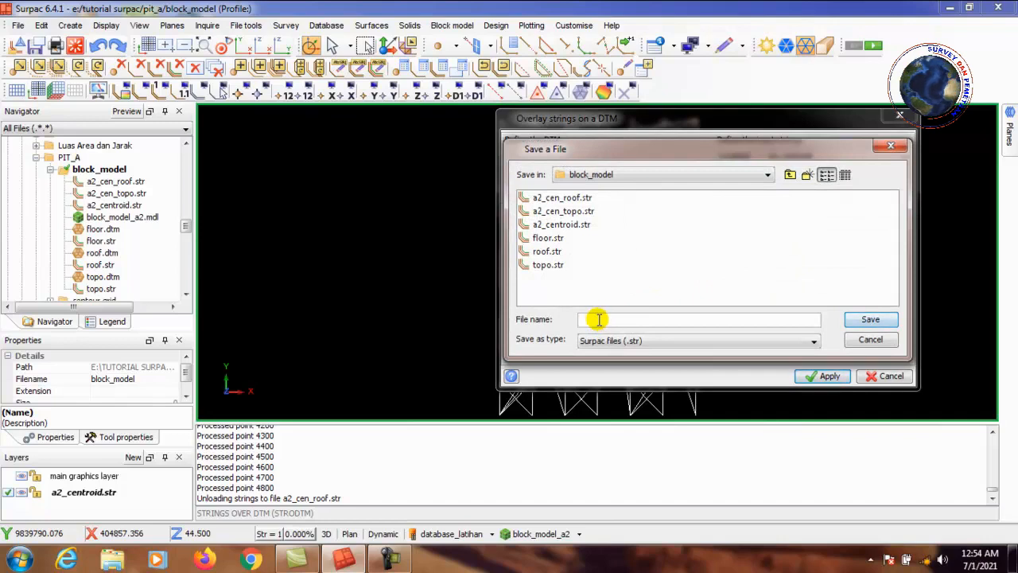
{"action": "type", "text": "a2_cen_"}
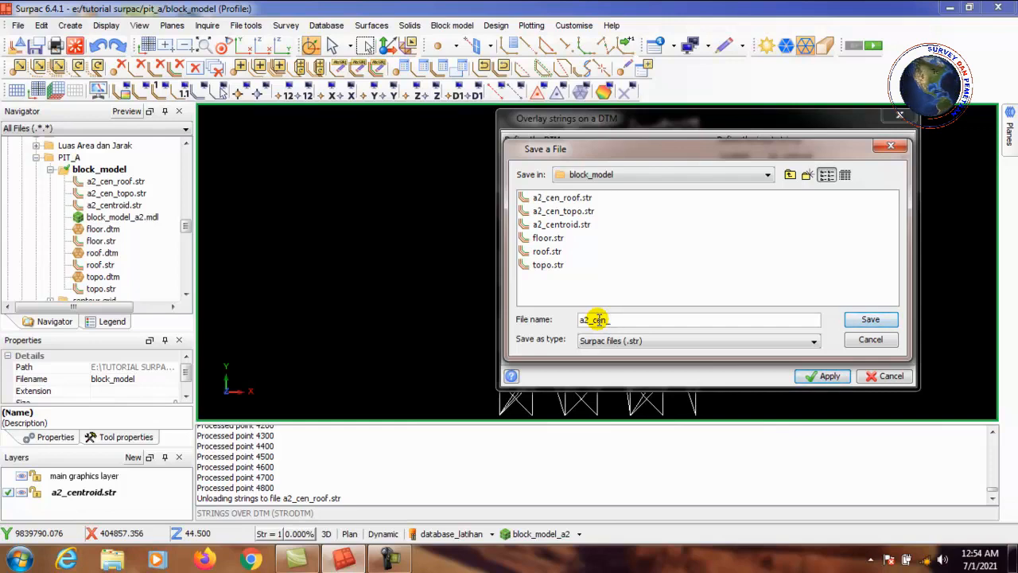
{"action": "type", "text": "f"}
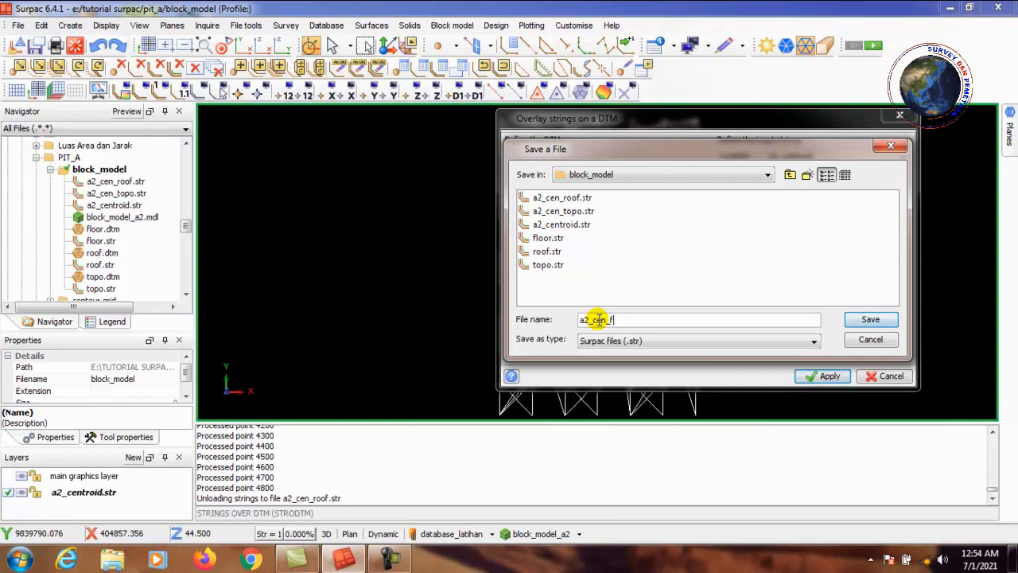
{"action": "type", "text": "loor"}
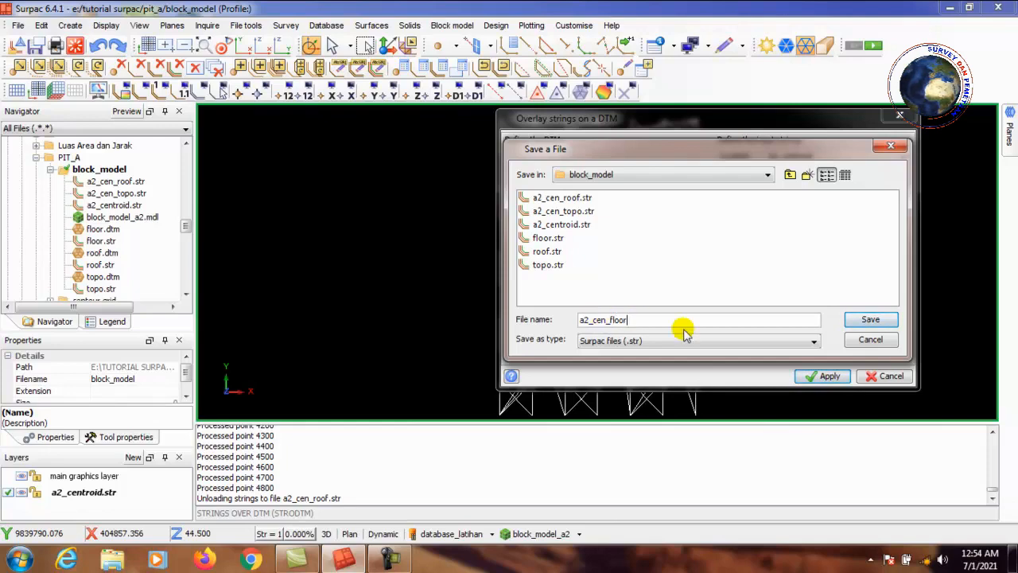
{"action": "left_click", "coordinate": [868, 319]}
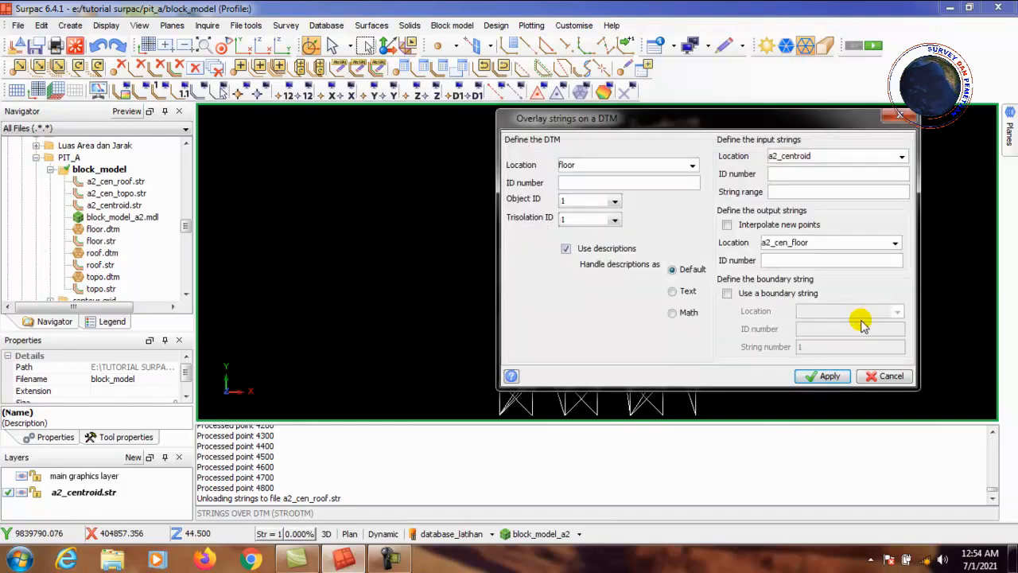
Step: Apply the floor drape settings and run it with string field D3 set equal to DTM field Z
{"action": "left_click", "coordinate": [827, 377]}
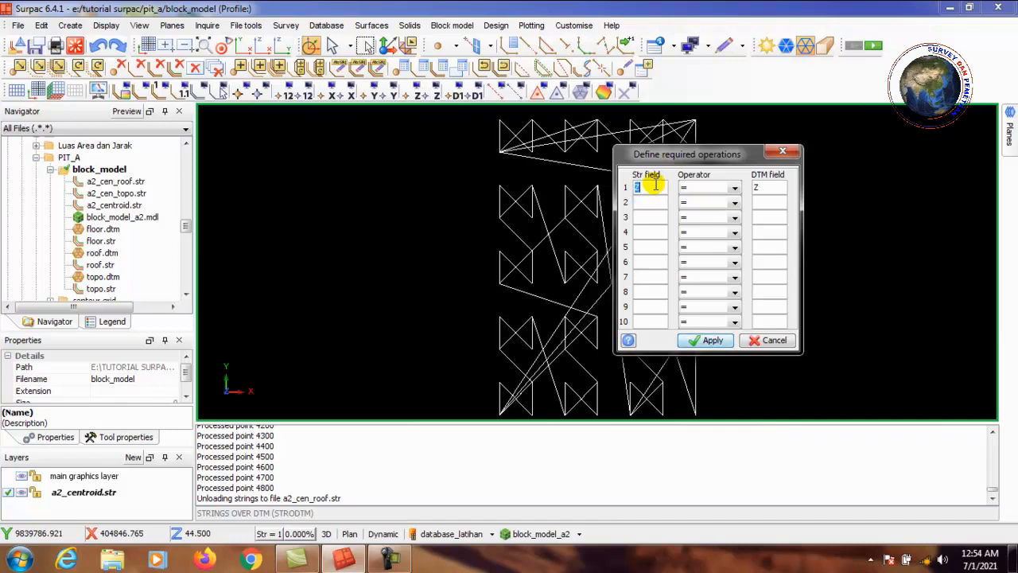
{"action": "type", "text": "3"}
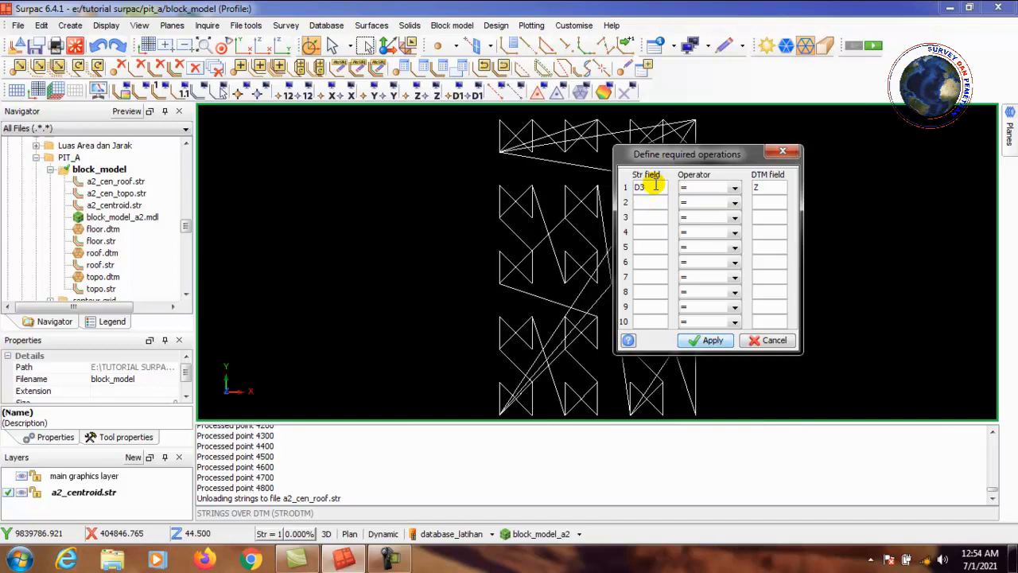
{"action": "left_click", "coordinate": [710, 339]}
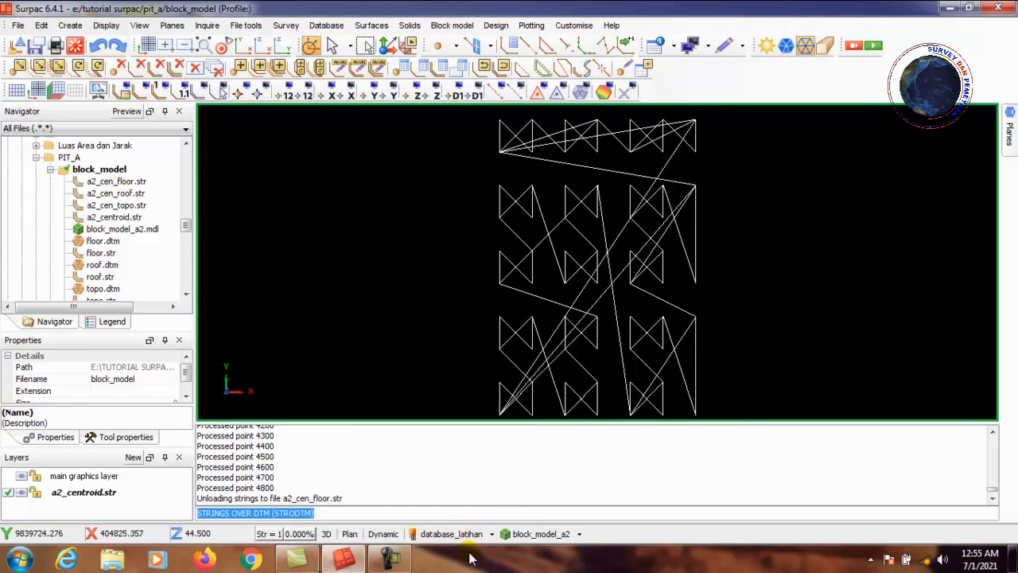
Step: Display block_model_a2 in the Blocks style, inspect it in 3D, and return to the plan view
{"action": "left_click", "coordinate": [578, 535]}
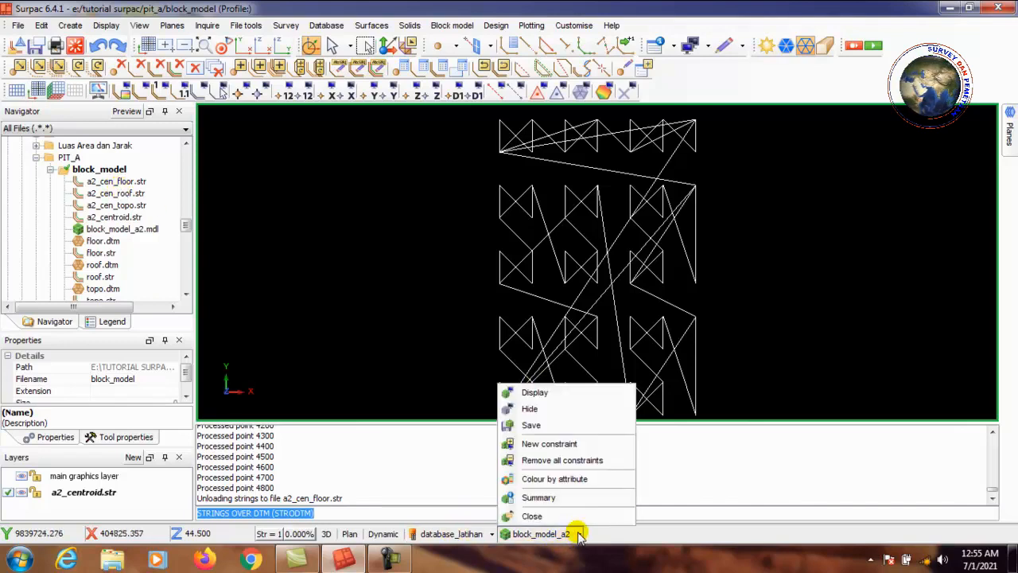
{"action": "left_click", "coordinate": [536, 393]}
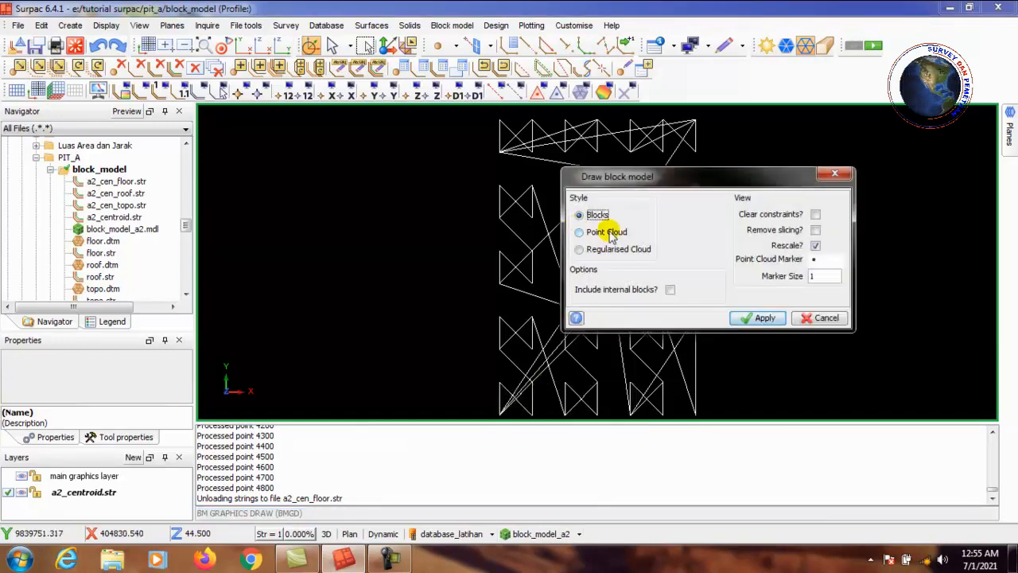
{"action": "left_click", "coordinate": [764, 318]}
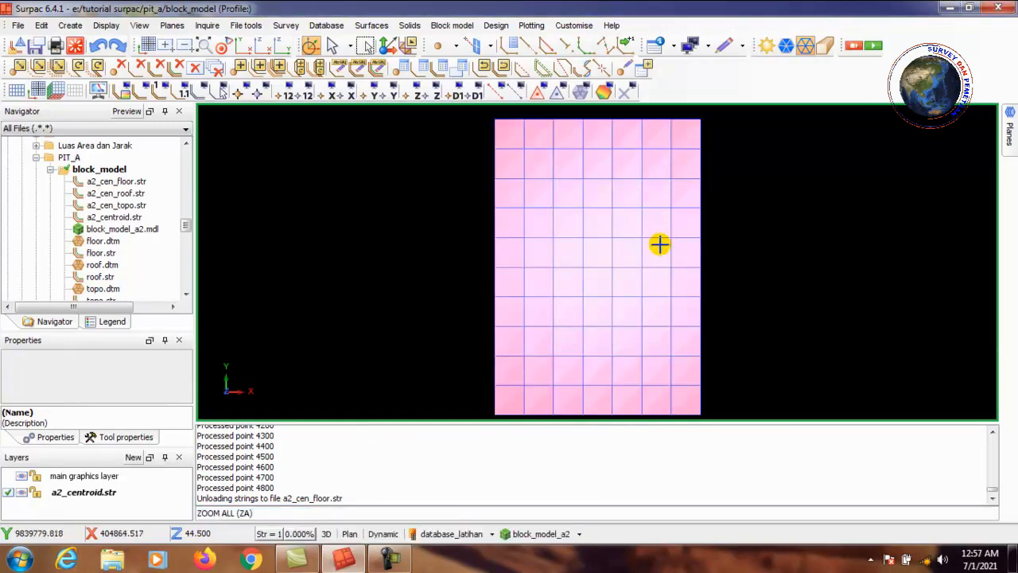
{"action": "left_click_drag", "start_coordinate": [654, 256], "coordinate": [502, 189]}
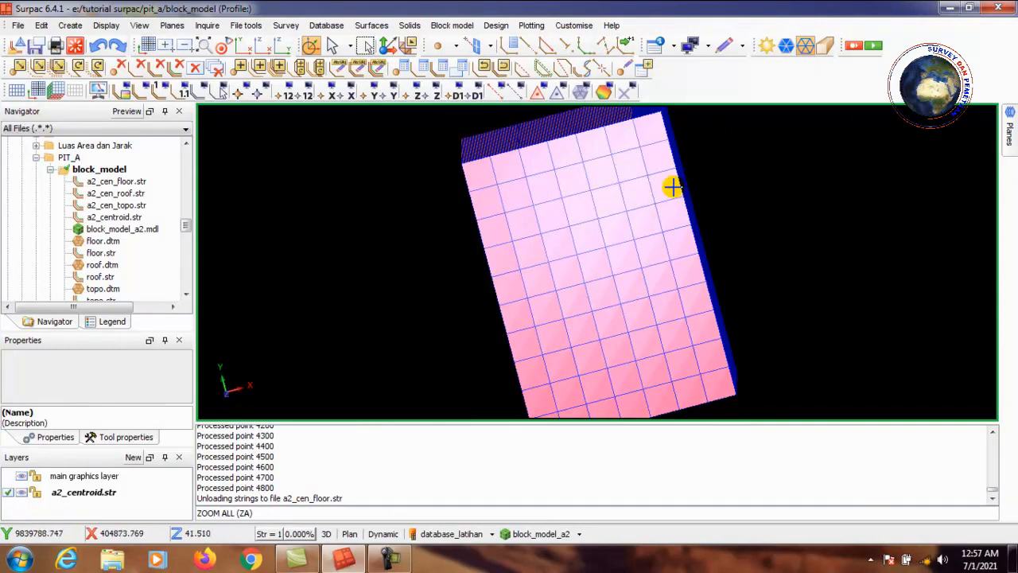
{"action": "key", "text": "Return"}
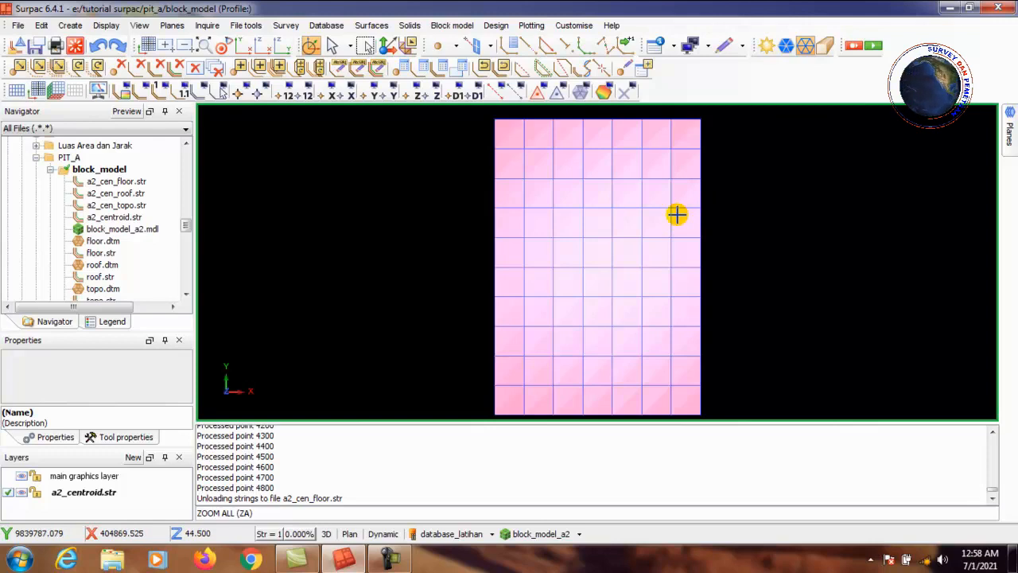